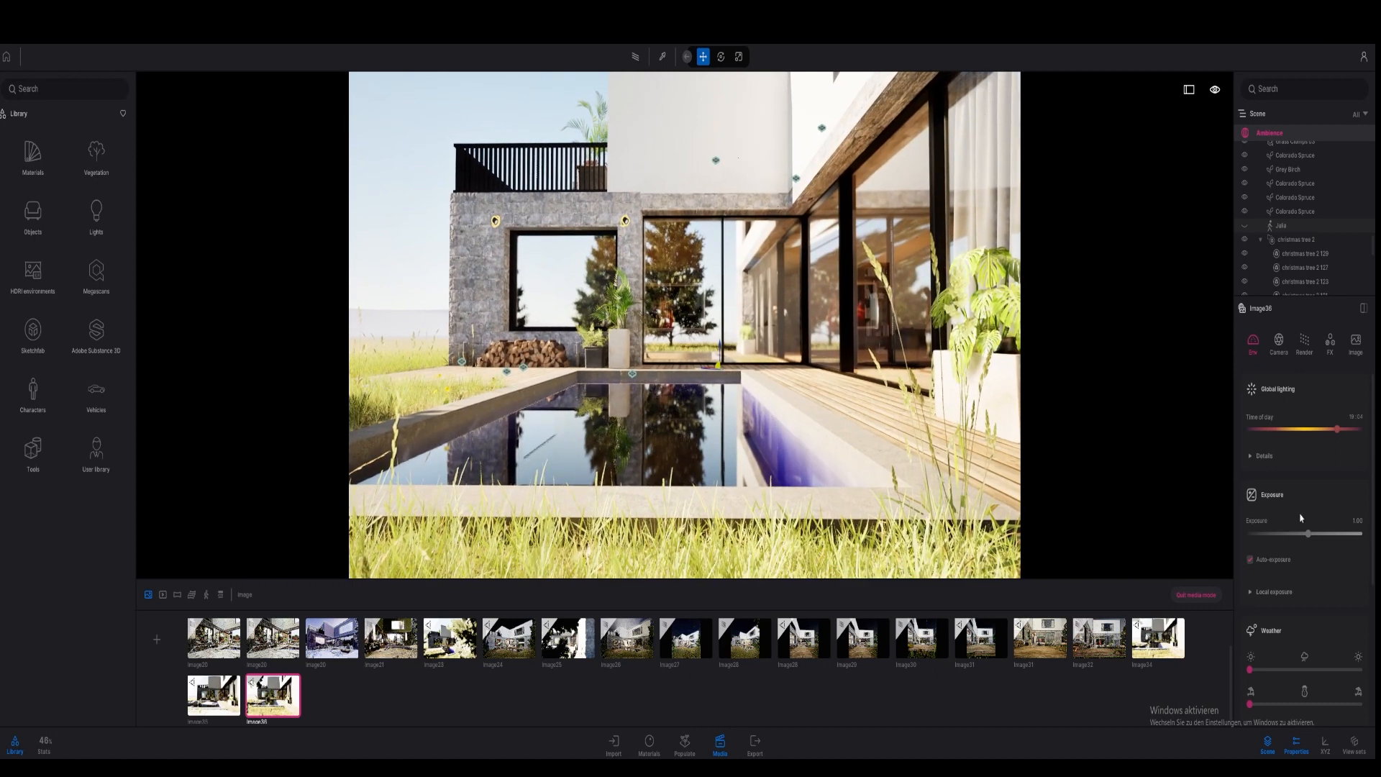
Step: Enable depth of field for the Image36 camera and pick a focus point on the house across the pool
{"action": "left_click", "coordinate": [1280, 355]}
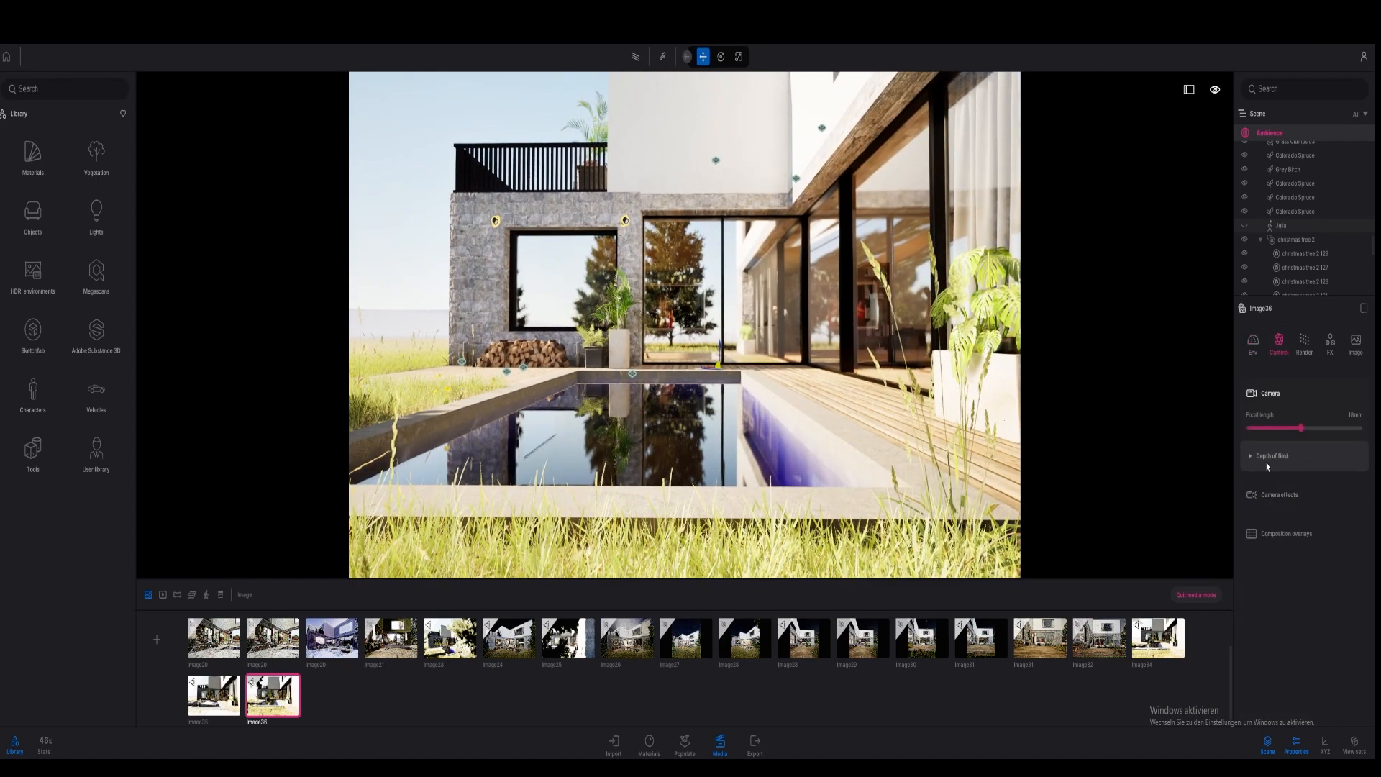
{"action": "left_click", "coordinate": [1268, 466]}
{"action": "left_click", "coordinate": [1250, 484]}
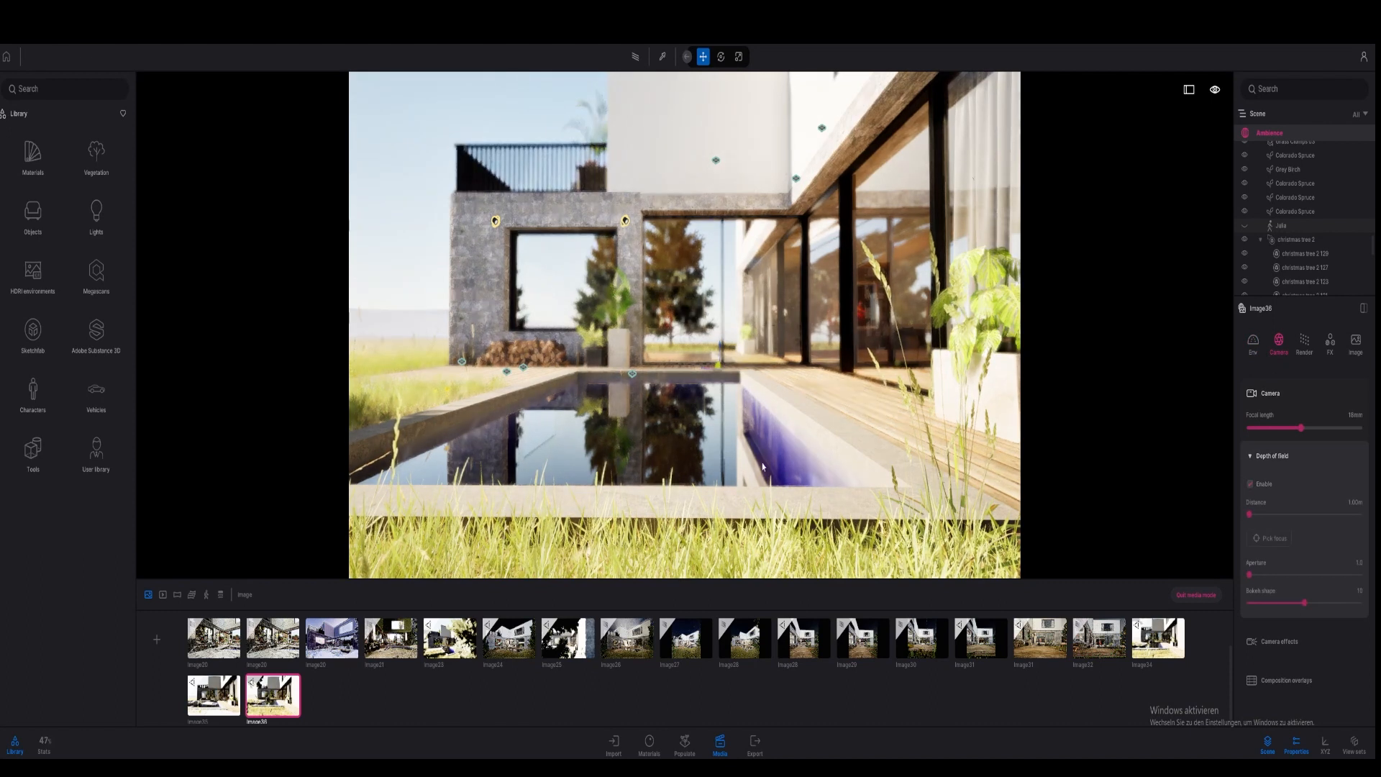
{"action": "left_click", "coordinate": [1270, 538]}
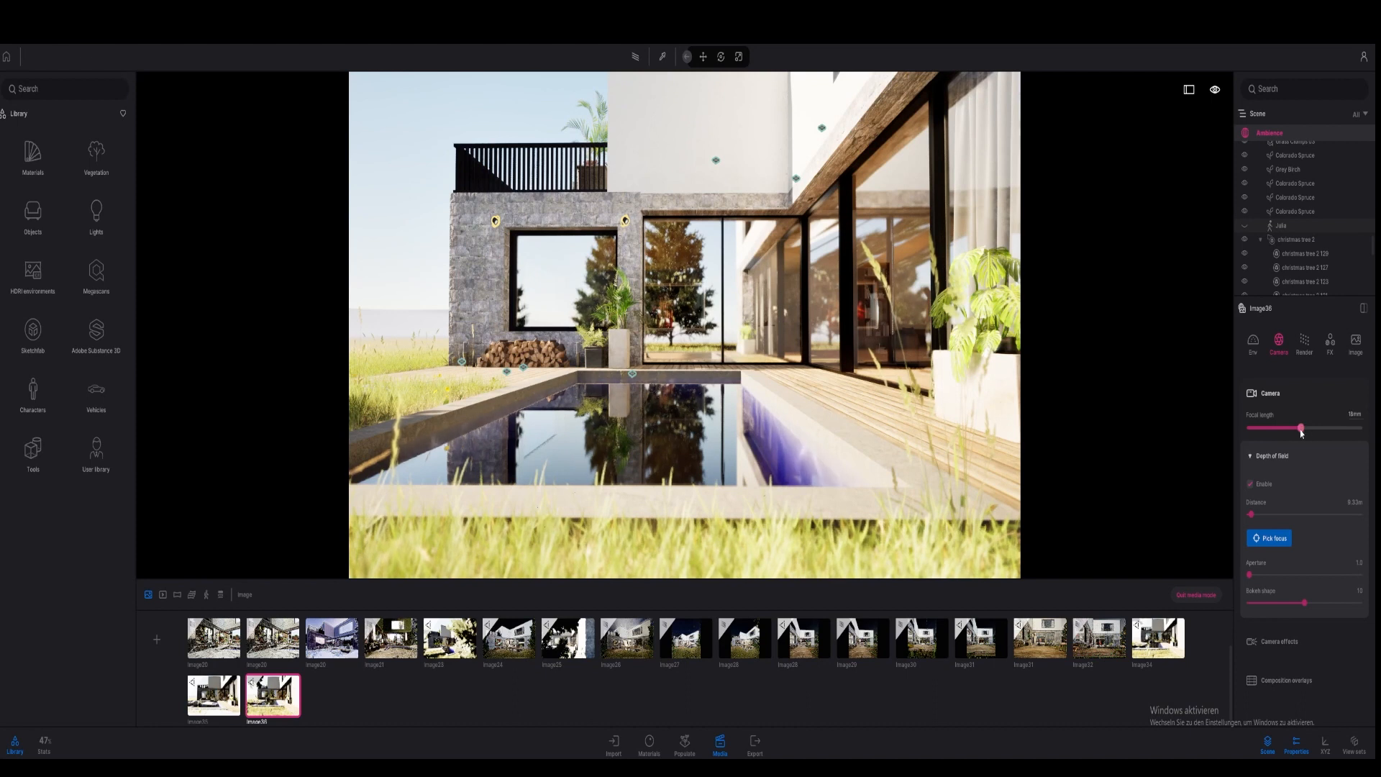
Step: Set the camera's focal length to 20 mm and reframe the shot to show the pool and the large potted plant
{"action": "left_click_drag", "start_coordinate": [1301, 429], "coordinate": [1305, 428]}
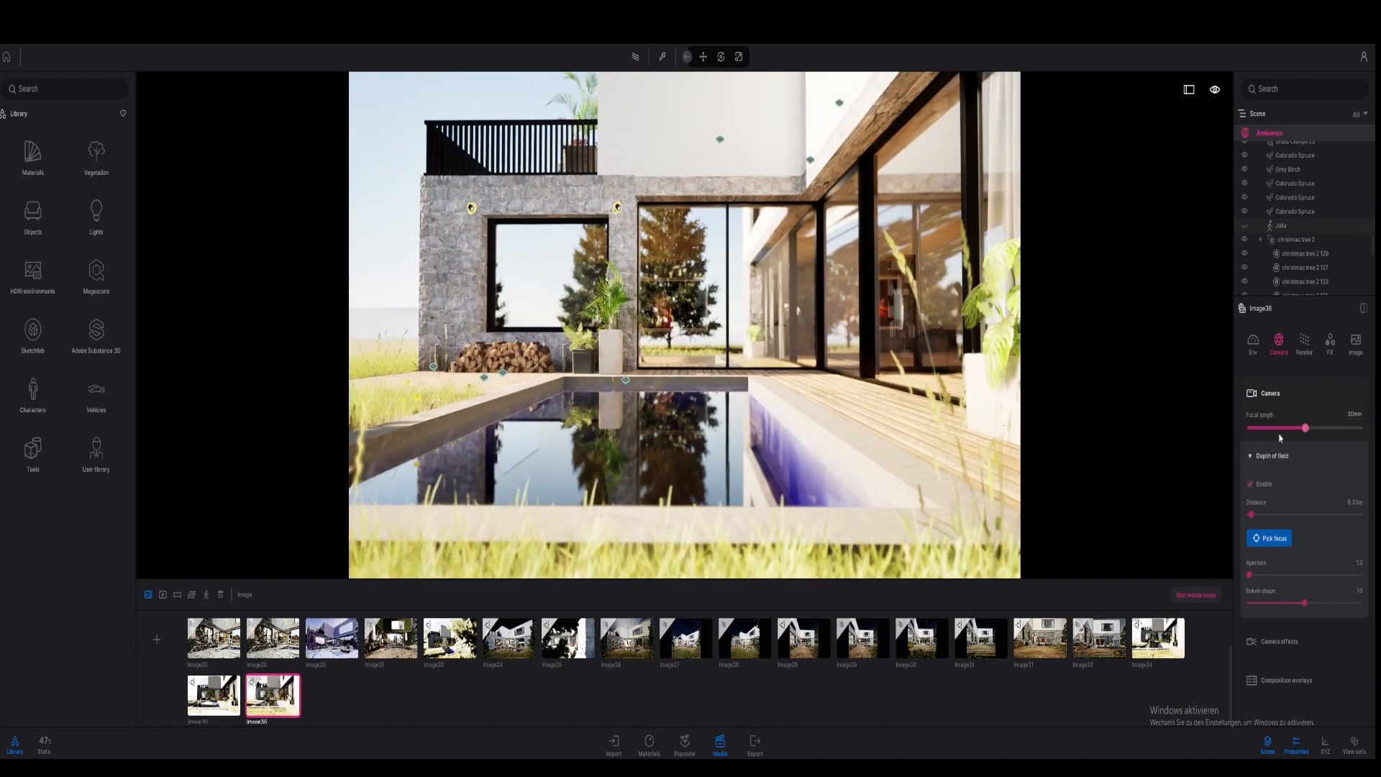
{"action": "middle_click_drag", "start_coordinate": [816, 307], "coordinate": [789, 313]}
{"action": "middle_click_drag", "start_coordinate": [853, 414], "coordinate": [843, 396]}
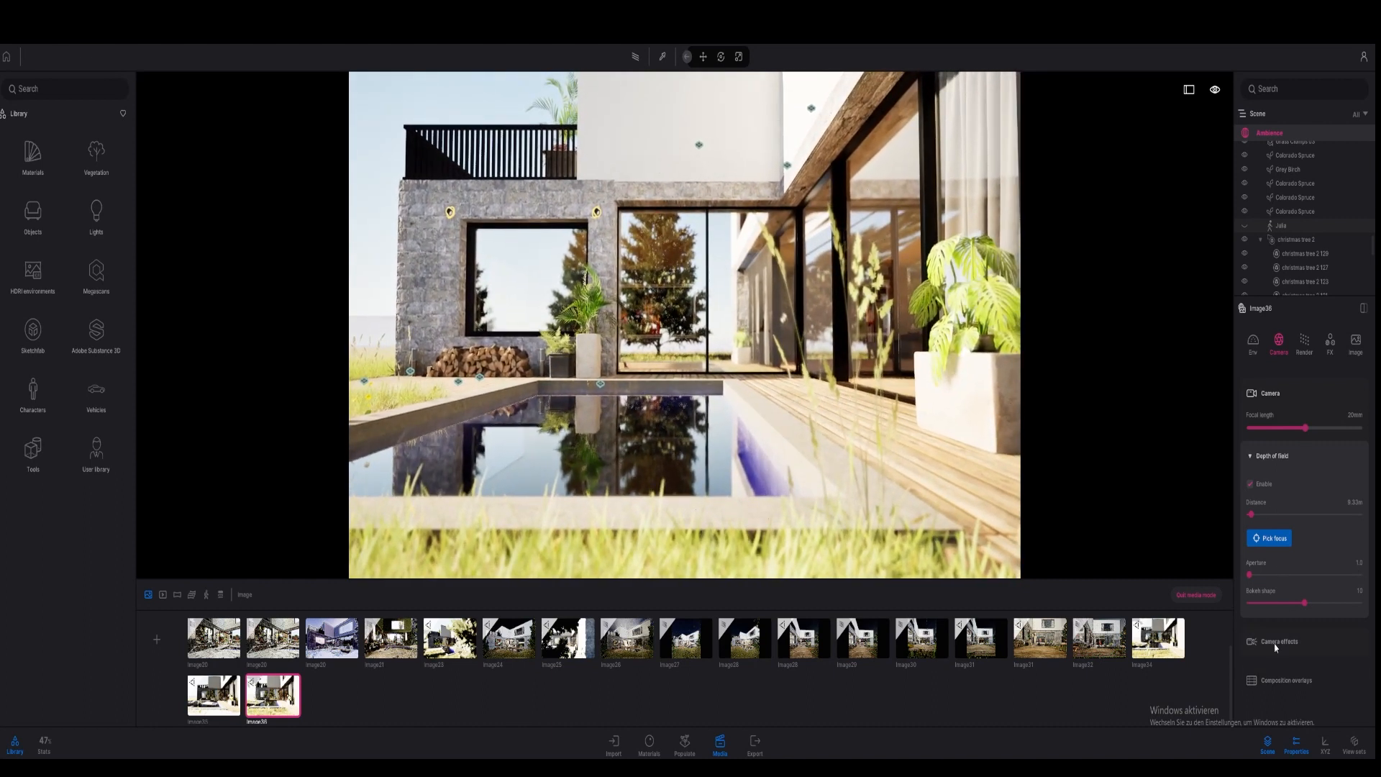
Step: Enable Parallelism in the camera effects to straighten the vertical lines
{"action": "left_click", "coordinate": [1278, 642]}
{"action": "scroll", "coordinate": [1280, 618], "scroll_direction": "down", "scroll_amount": 3}
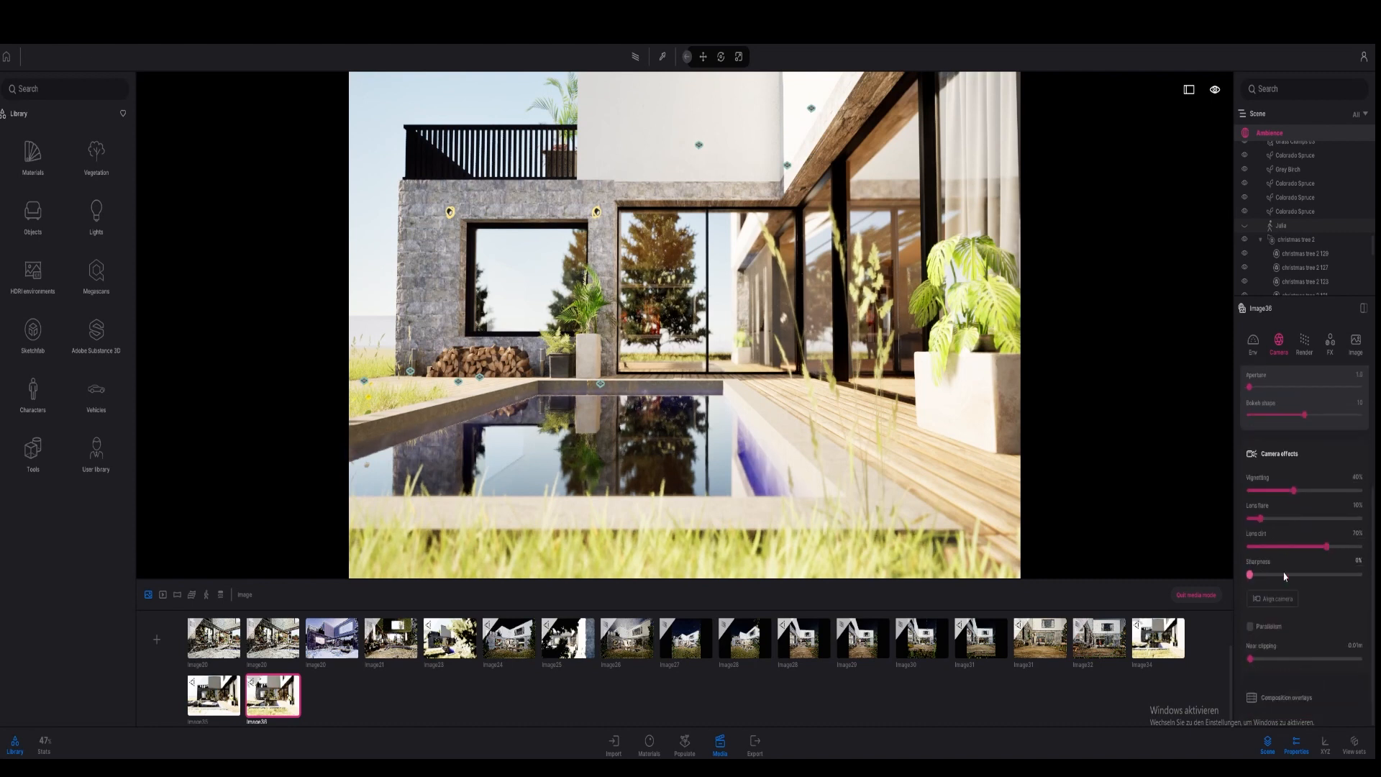
{"action": "left_click", "coordinate": [1267, 632]}
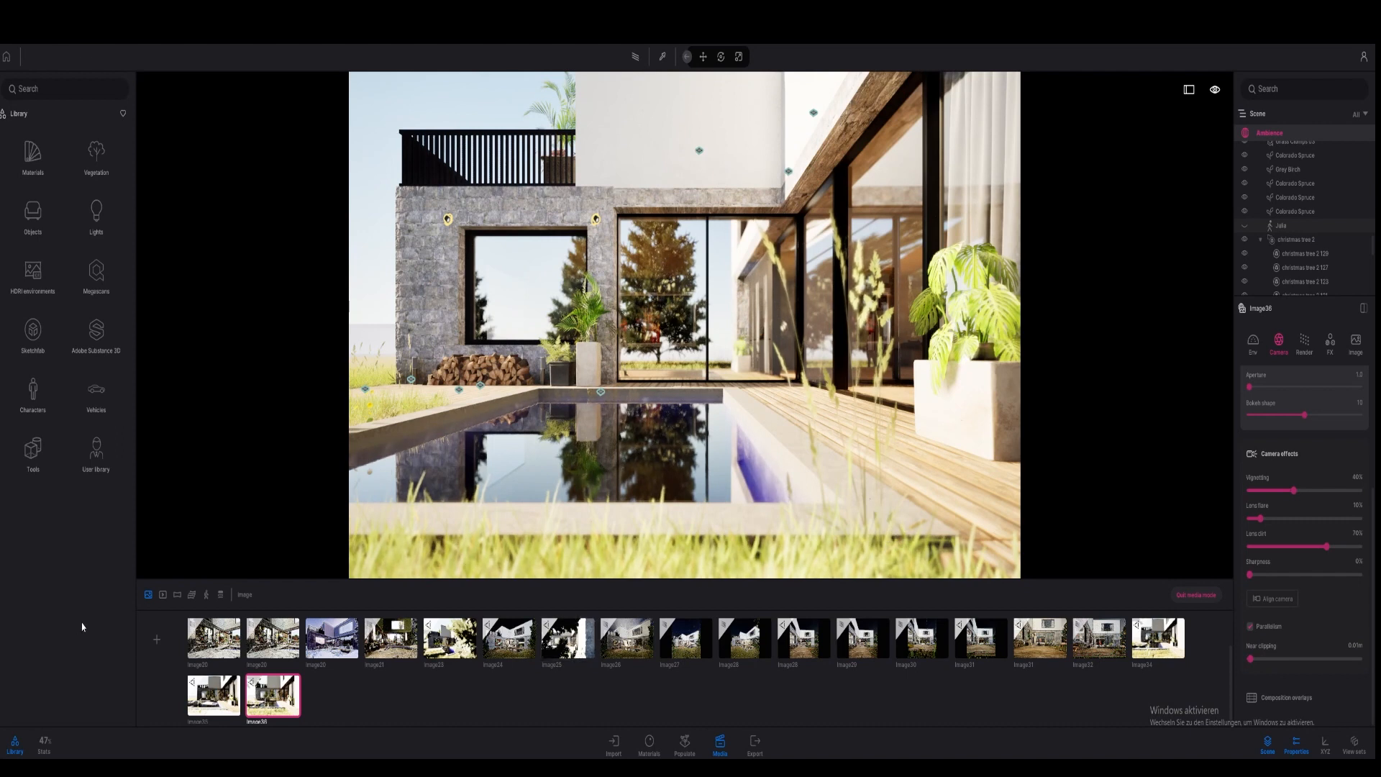
Step: Save the current framing as a new image, delete the old Image36, and make the new image active
{"action": "left_click", "coordinate": [157, 642]}
{"action": "right_click", "coordinate": [262, 692]}
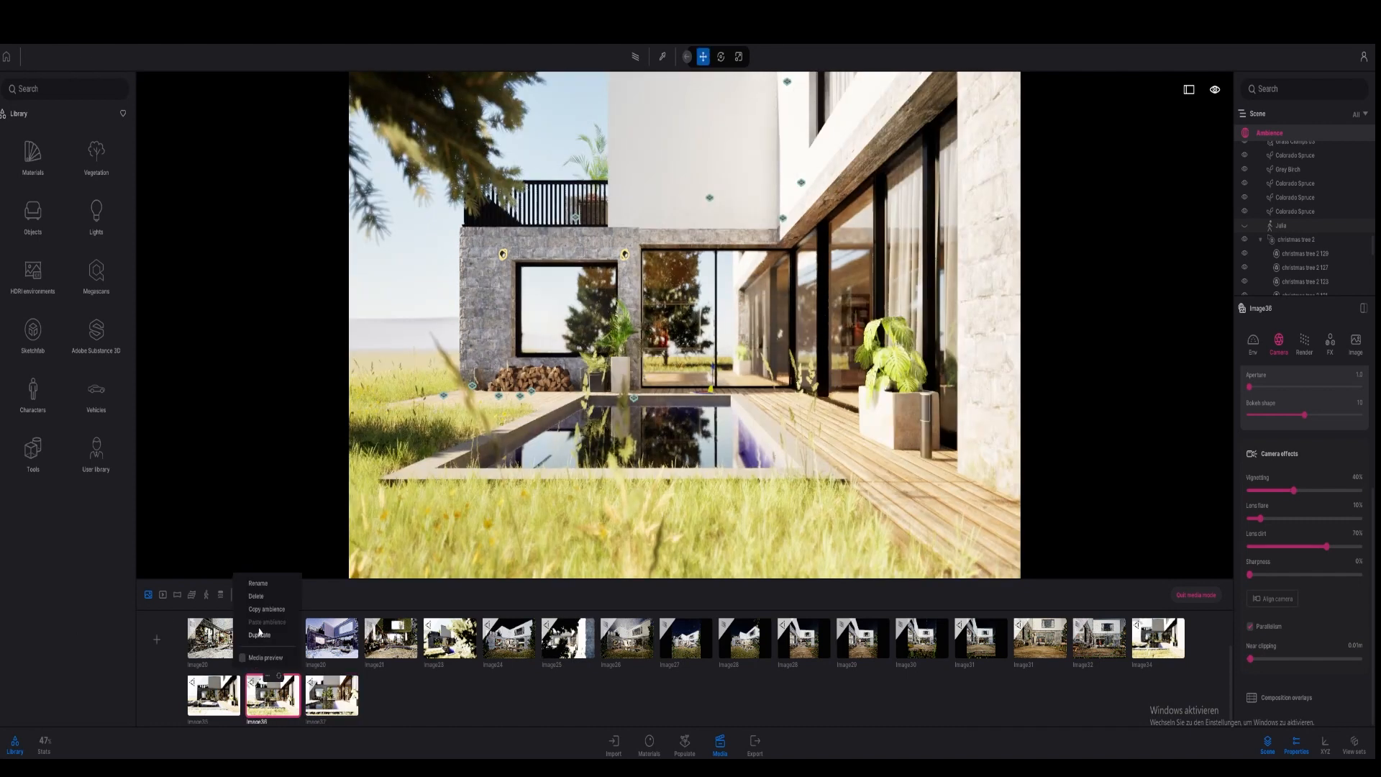
{"action": "left_click", "coordinate": [261, 609]}
{"action": "scroll", "coordinate": [267, 669], "scroll_direction": "down", "scroll_amount": 2}
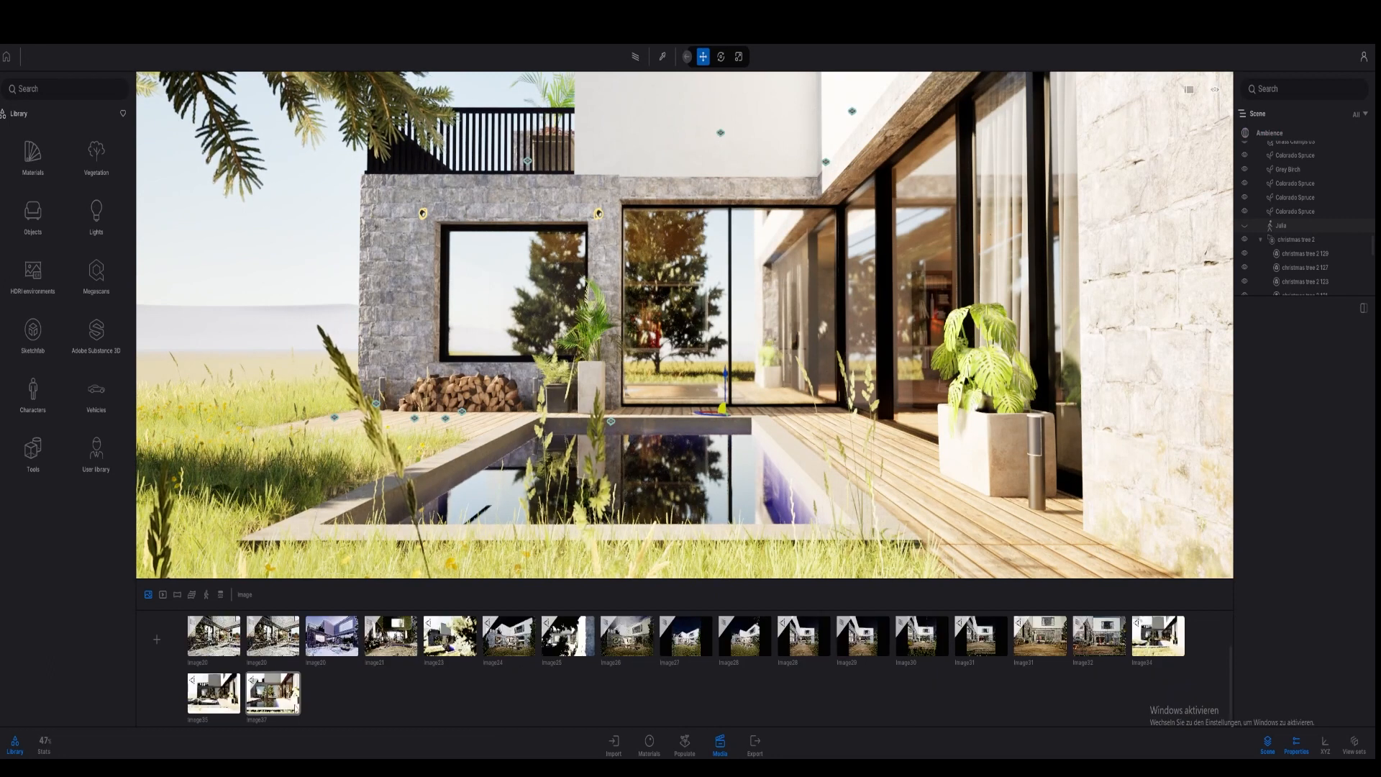
{"action": "left_click", "coordinate": [273, 692]}
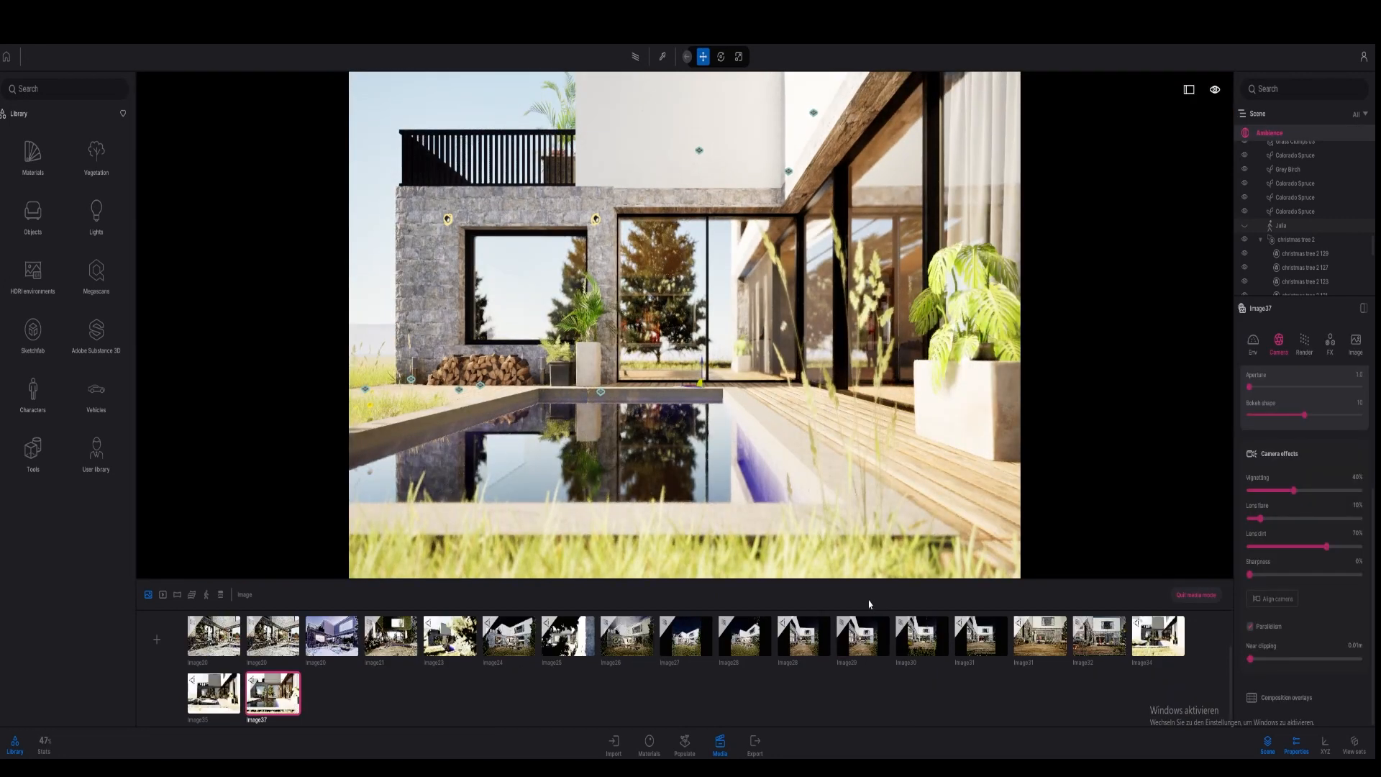
Step: Lower the exposure of the new image to 0.00 in its environment settings
{"action": "left_click", "coordinate": [1253, 352]}
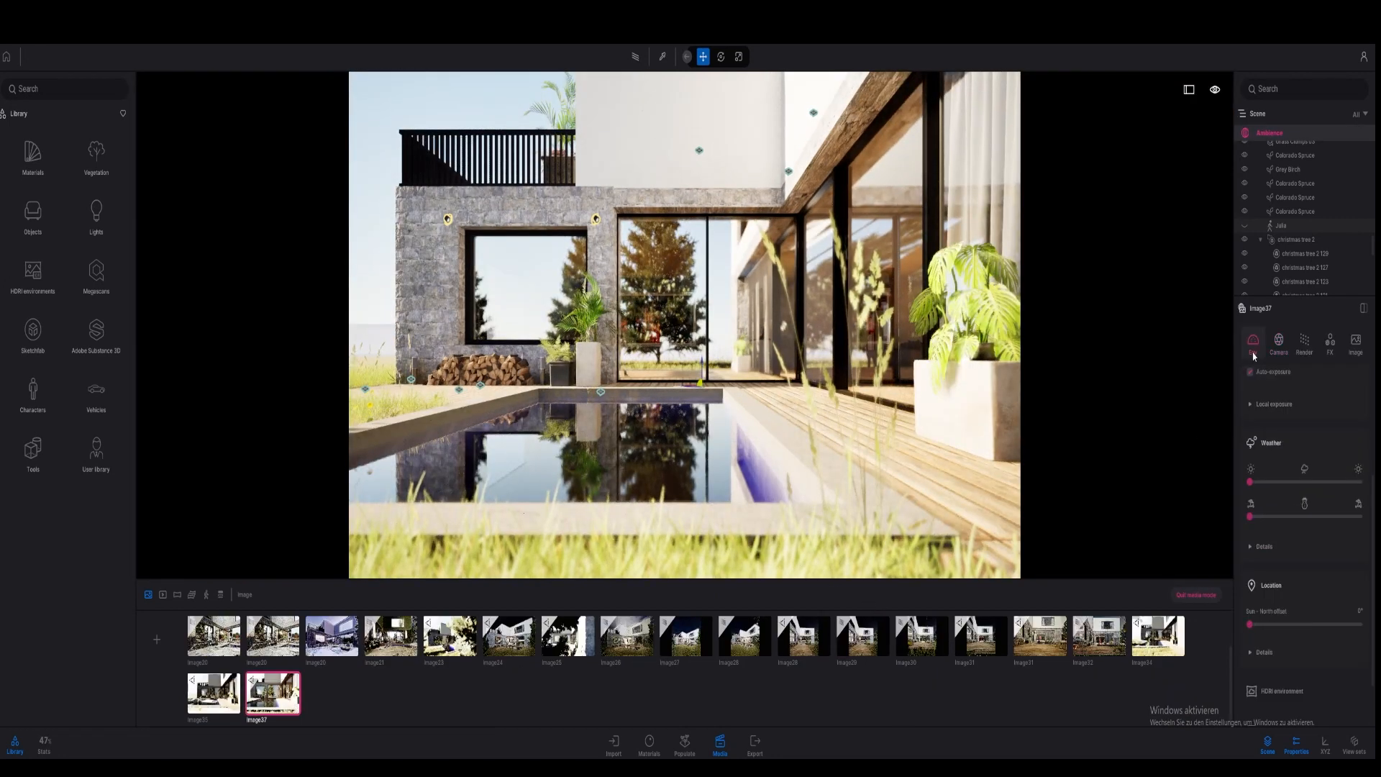
{"action": "scroll", "coordinate": [1281, 461], "scroll_direction": "up", "scroll_amount": 3}
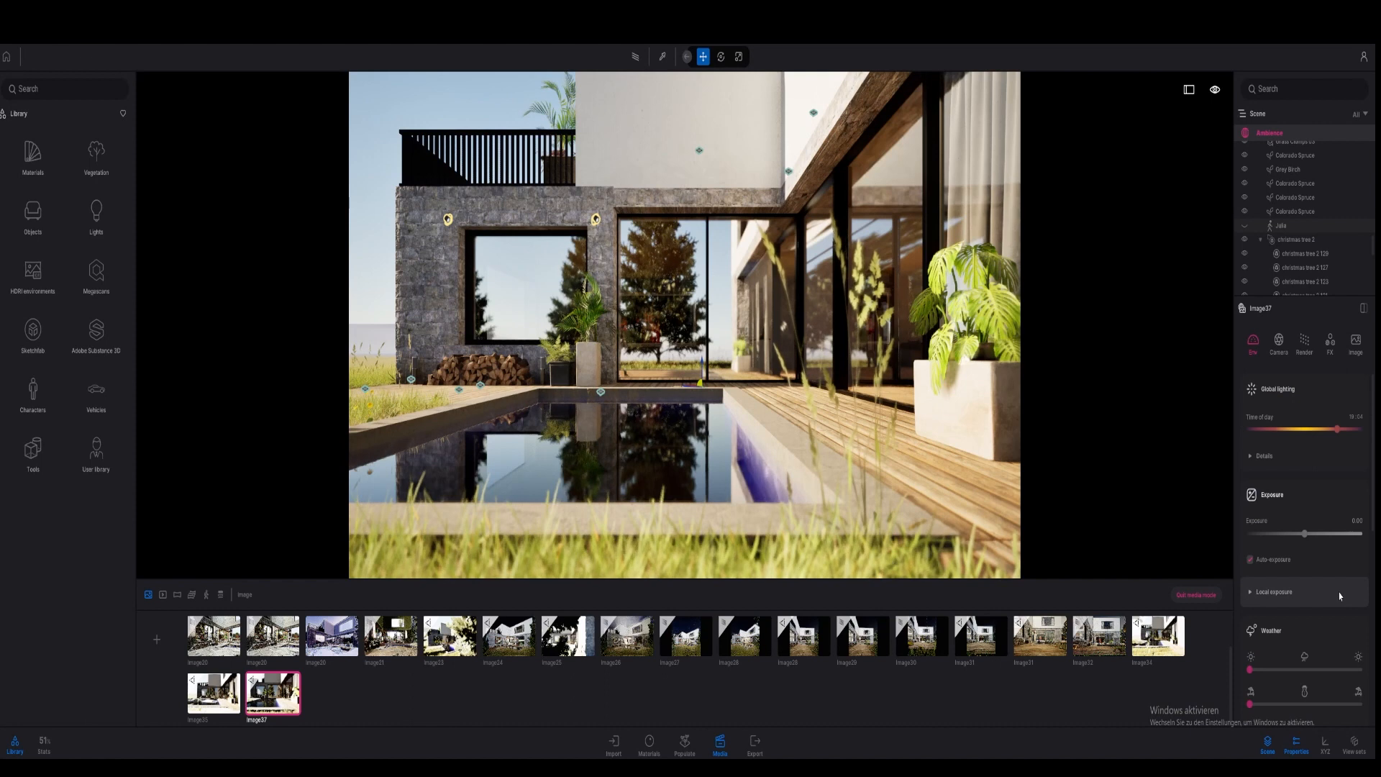
{"action": "scroll", "coordinate": [1339, 596], "scroll_direction": "down", "scroll_amount": 1}
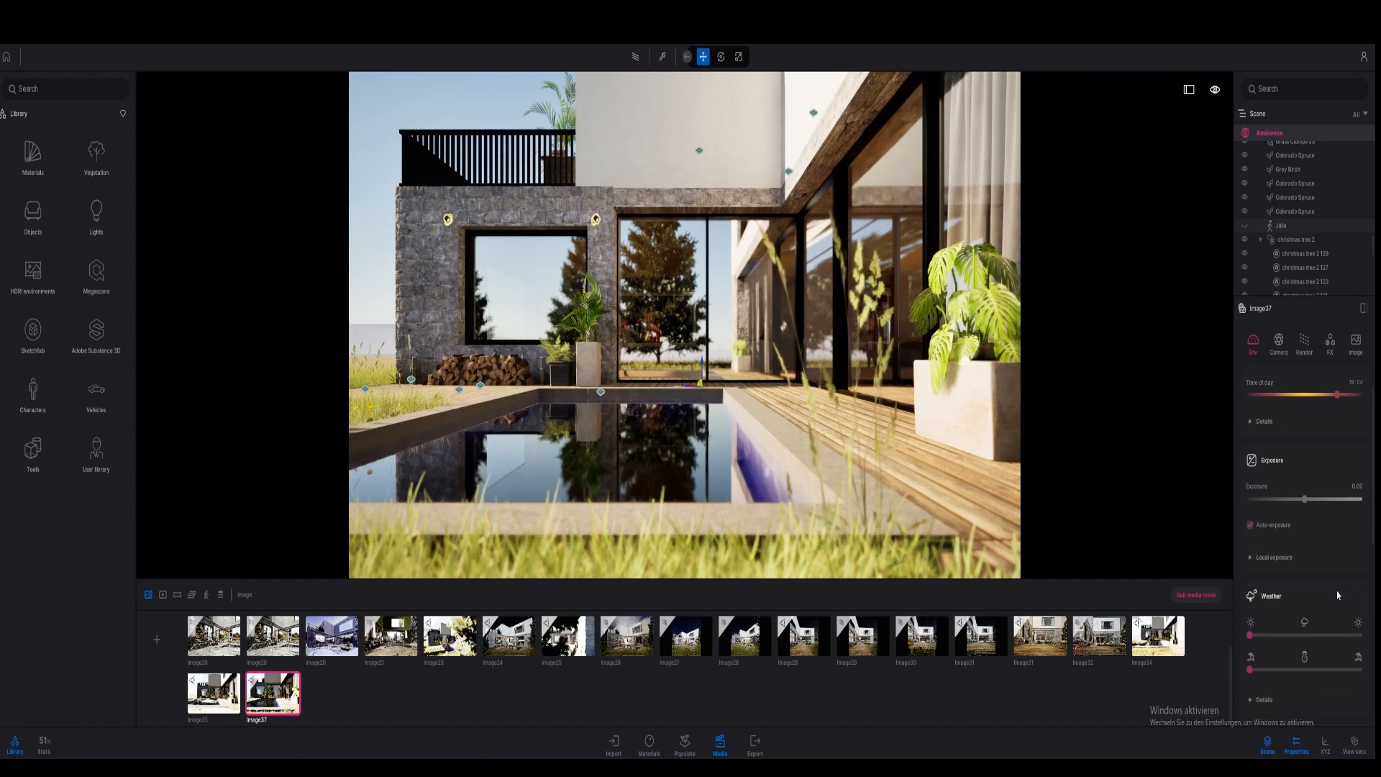
{"action": "scroll", "coordinate": [1330, 589], "scroll_direction": "down", "scroll_amount": 1}
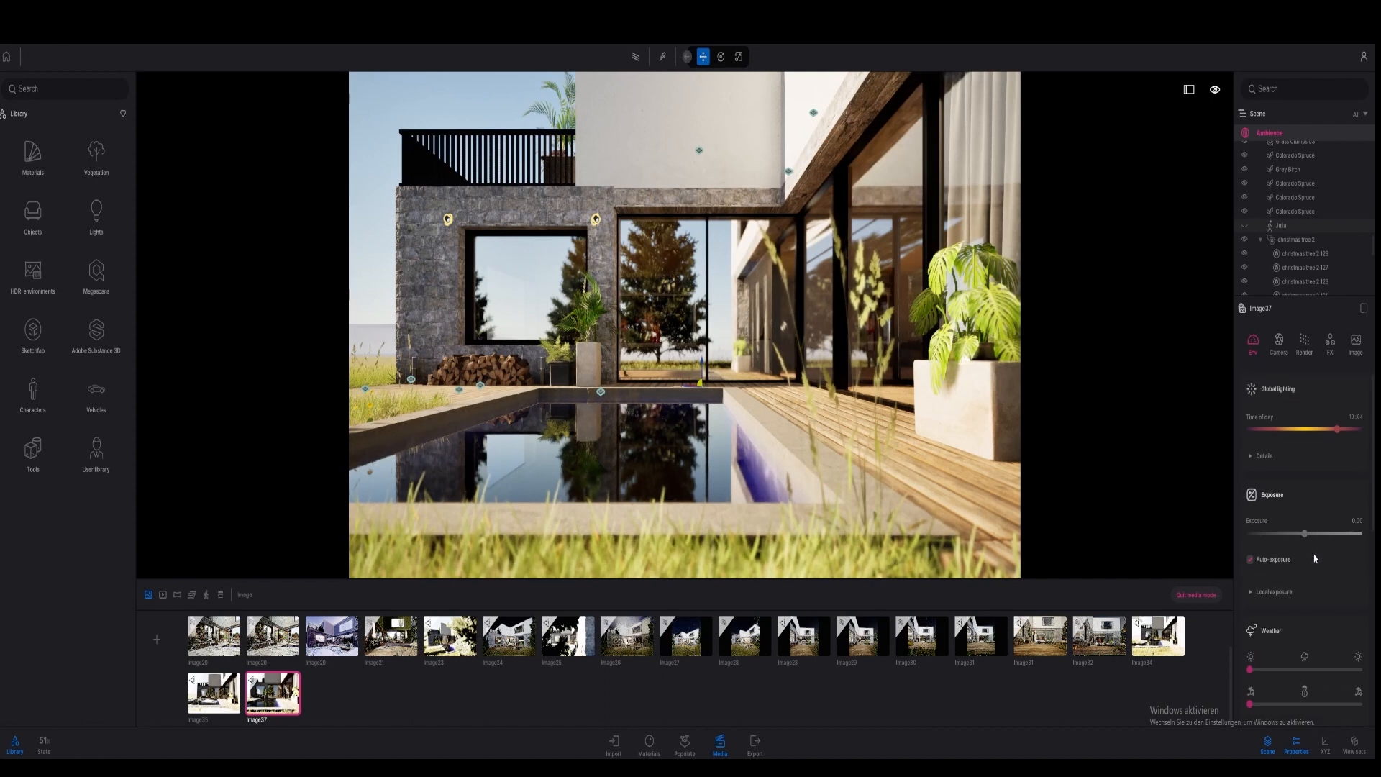
Step: Enable the HDRI environment for the image in Backdrop HDRI mode with the Approaching Storm sky
{"action": "scroll", "coordinate": [1315, 529], "scroll_direction": "down", "scroll_amount": 10}
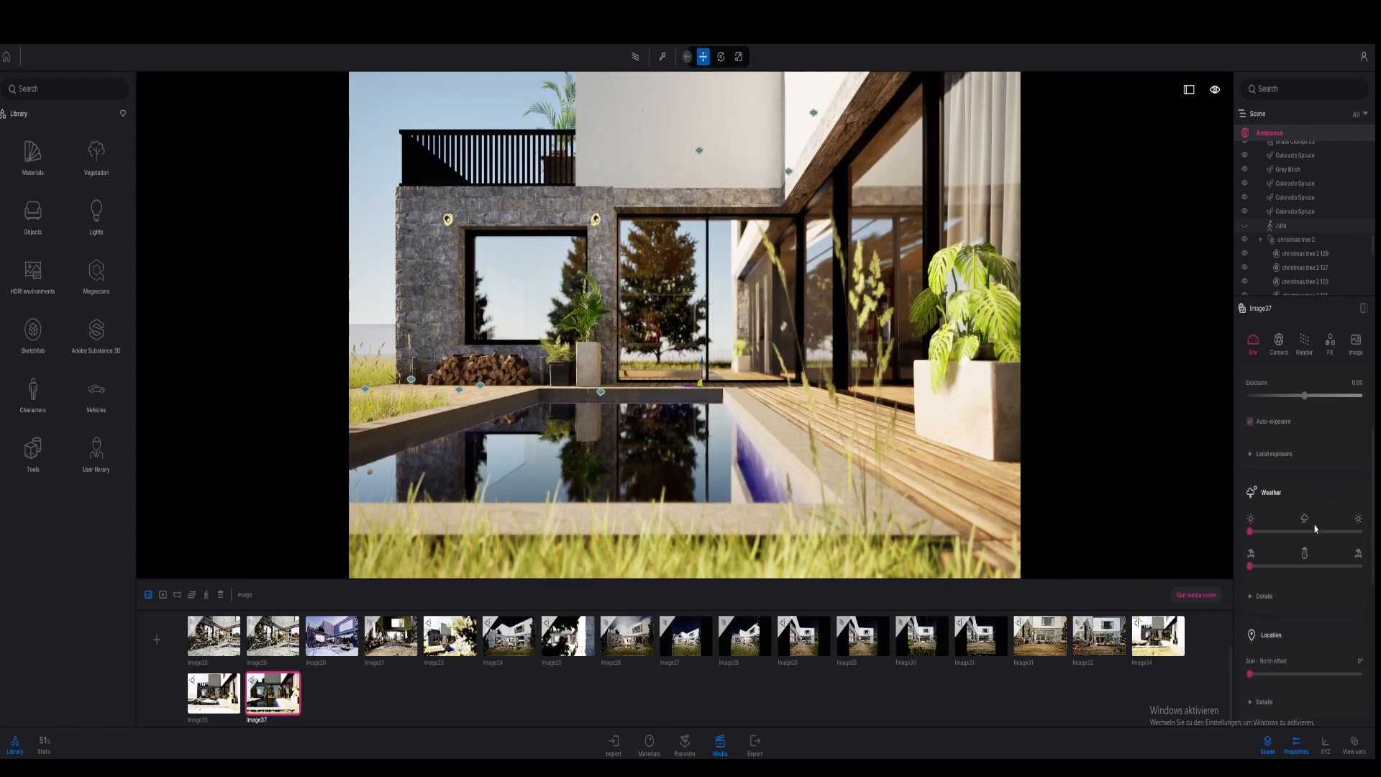
{"action": "scroll", "coordinate": [1315, 525], "scroll_direction": "up", "scroll_amount": 1}
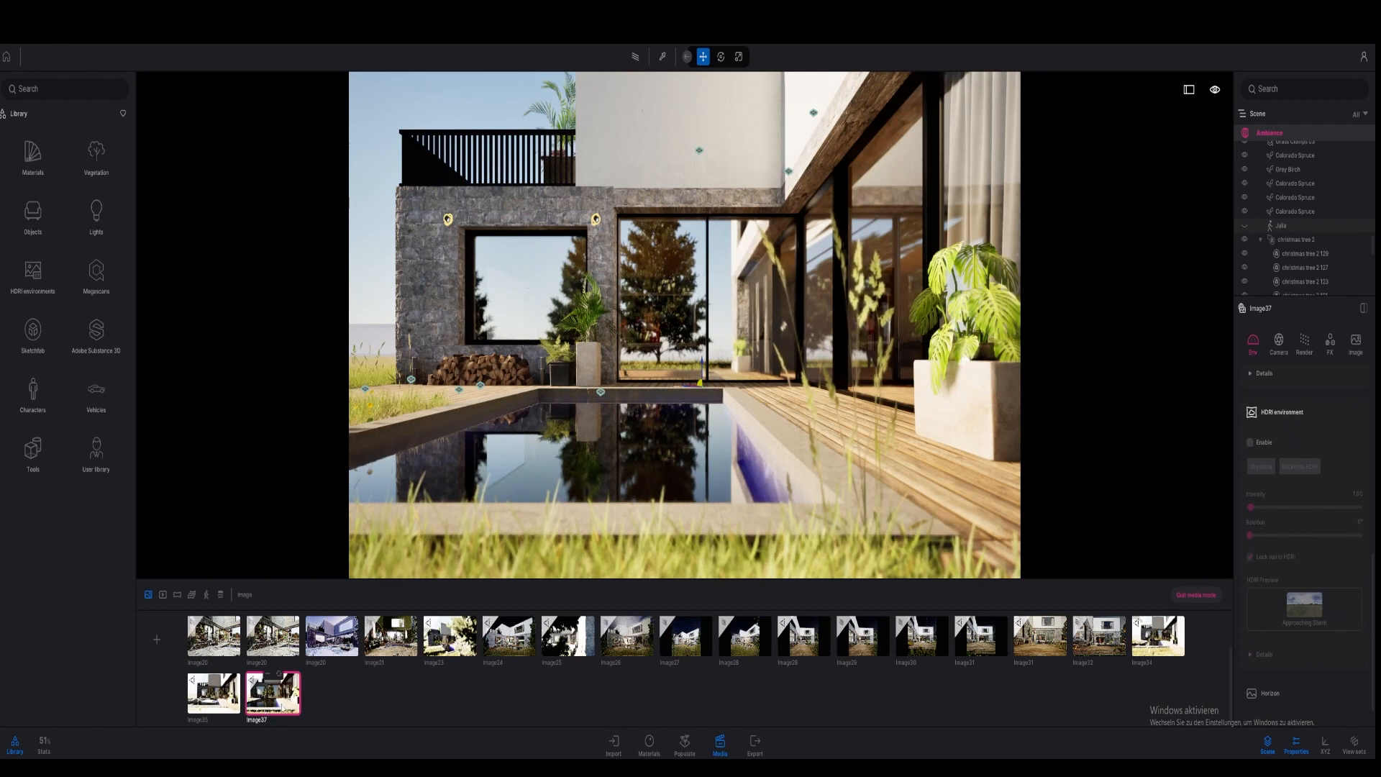
{"action": "left_click", "coordinate": [1250, 443]}
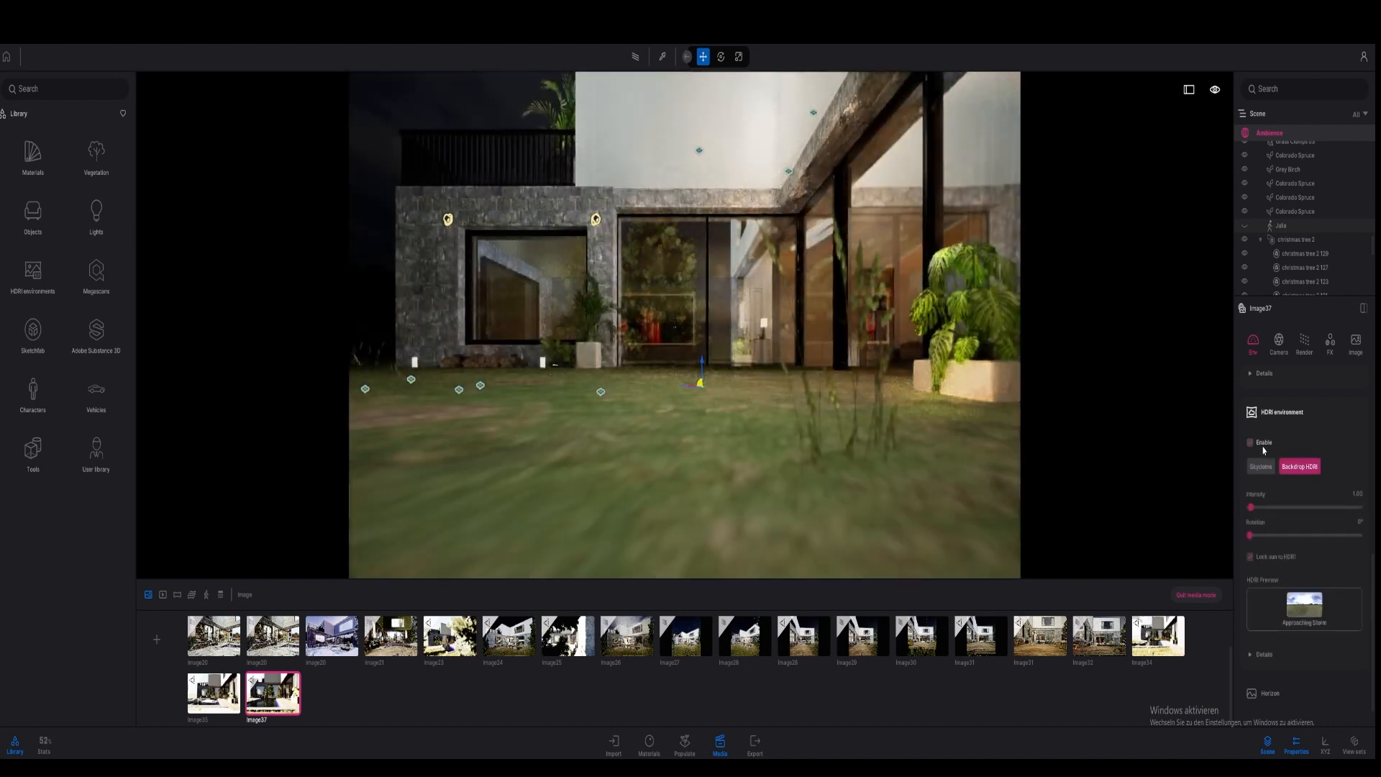
Step: Place the HDRI backdrop in the scene at the pool area using the Place Backdrop positioning option
{"action": "scroll", "coordinate": [1260, 476], "scroll_direction": "down", "scroll_amount": 3}
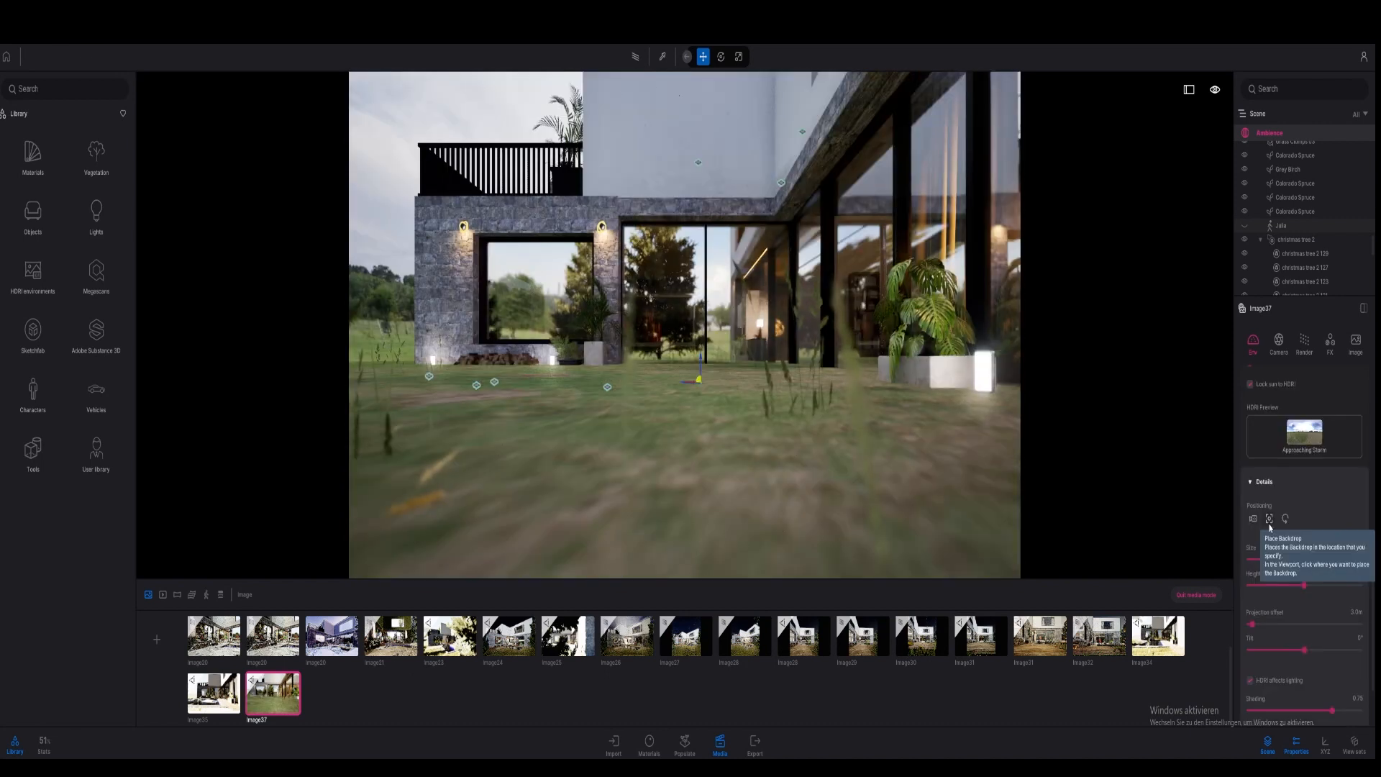
{"action": "scroll", "coordinate": [1300, 530], "scroll_direction": "up", "scroll_amount": 2}
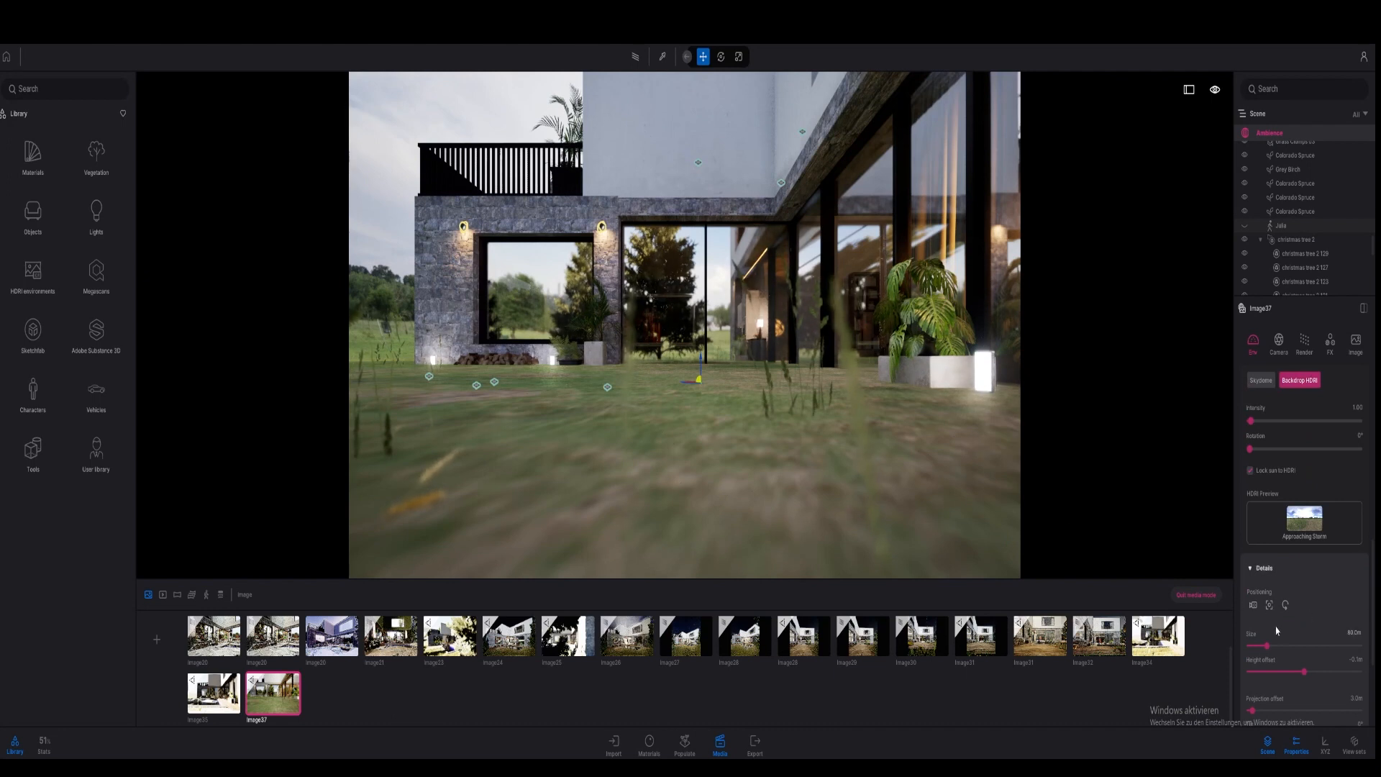
{"action": "left_click", "coordinate": [1264, 568]}
{"action": "left_click", "coordinate": [1264, 620]}
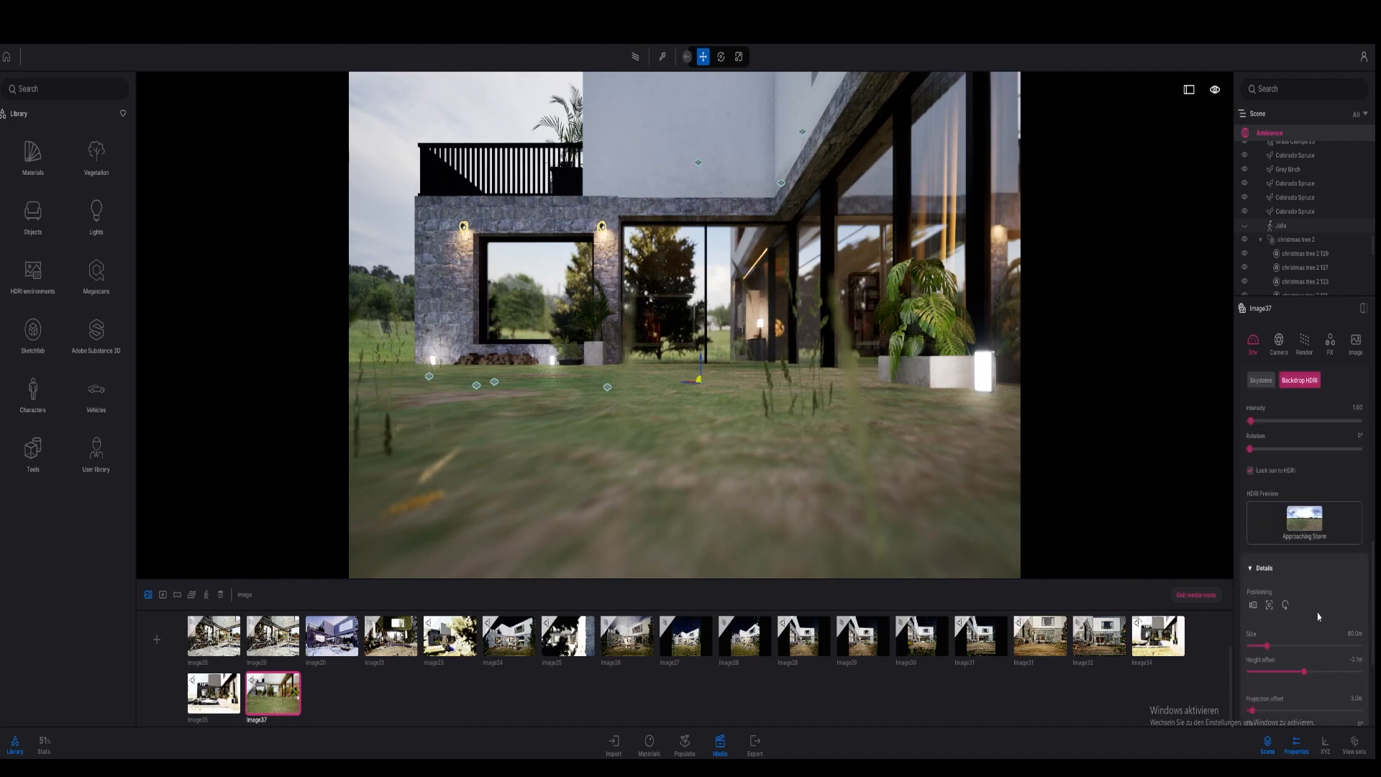
{"action": "left_click", "coordinate": [716, 413]}
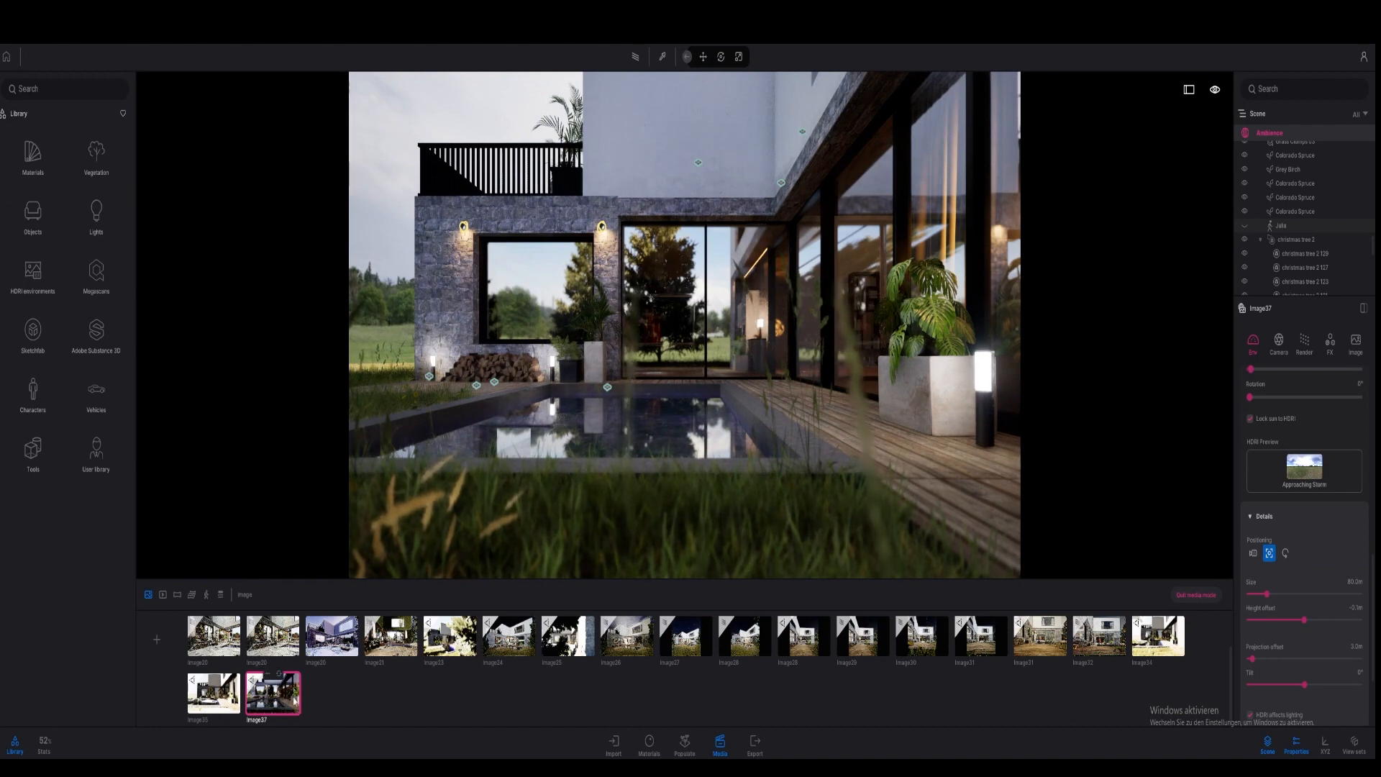
Step: Rotate the HDRI backdrop to about 152° and enlarge it to about 422 m with a lower height offset
{"action": "mouse_move", "coordinate": [1250, 397]}
{"action": "left_mouse_down"}
{"action": "mouse_move", "coordinate": [1295, 400]}
{"action": "mouse_move", "coordinate": [1274, 408]}
{"action": "left_mouse_up"}
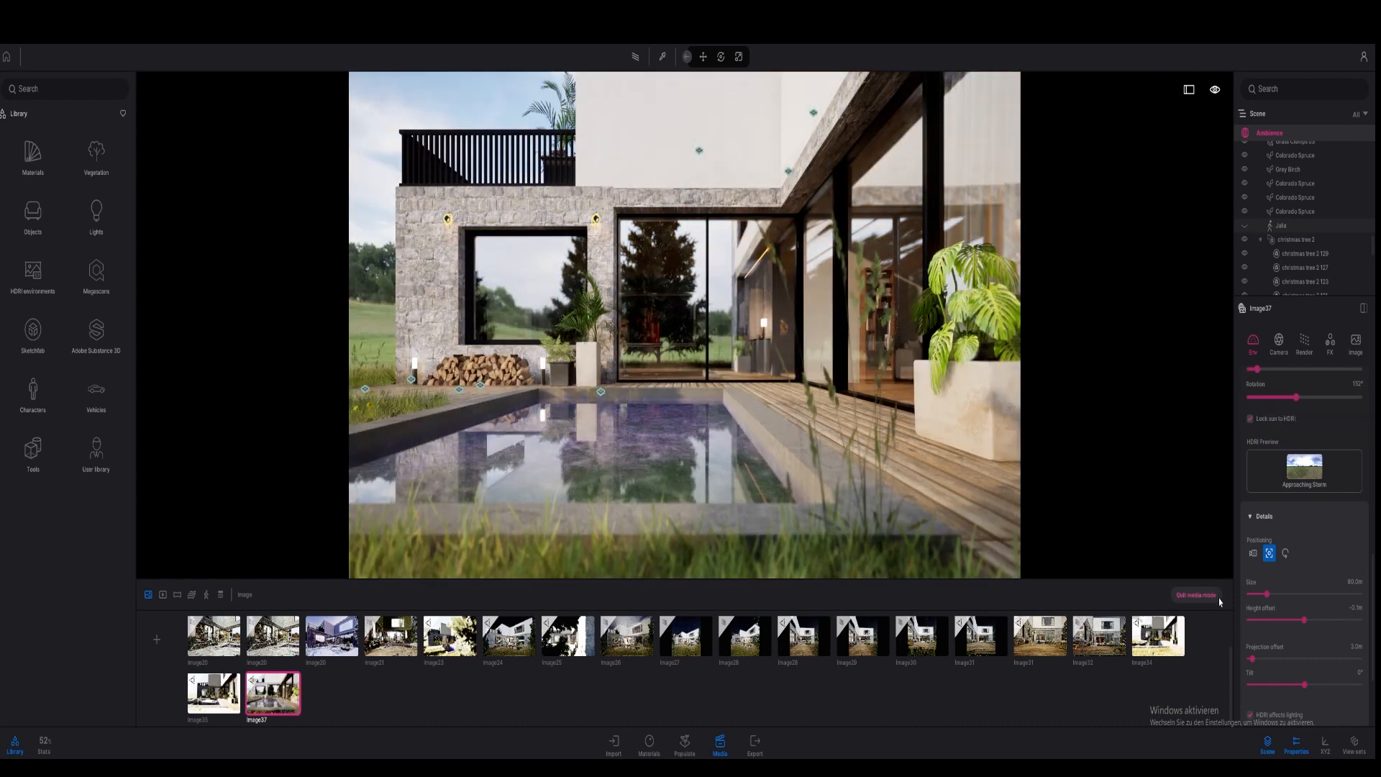
{"action": "scroll", "coordinate": [1253, 606], "scroll_direction": "down", "scroll_amount": 1}
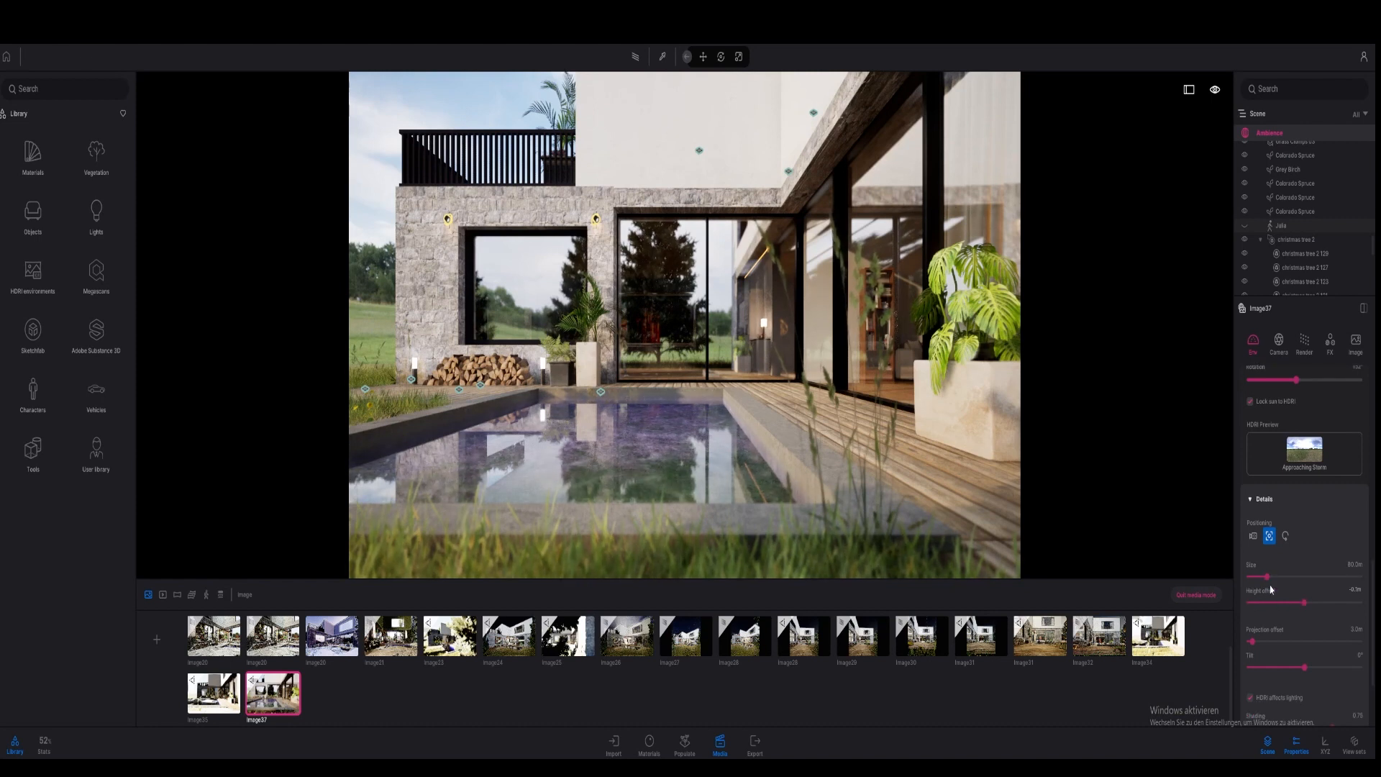
{"action": "left_click_drag", "start_coordinate": [1267, 576], "coordinate": [1273, 614]}
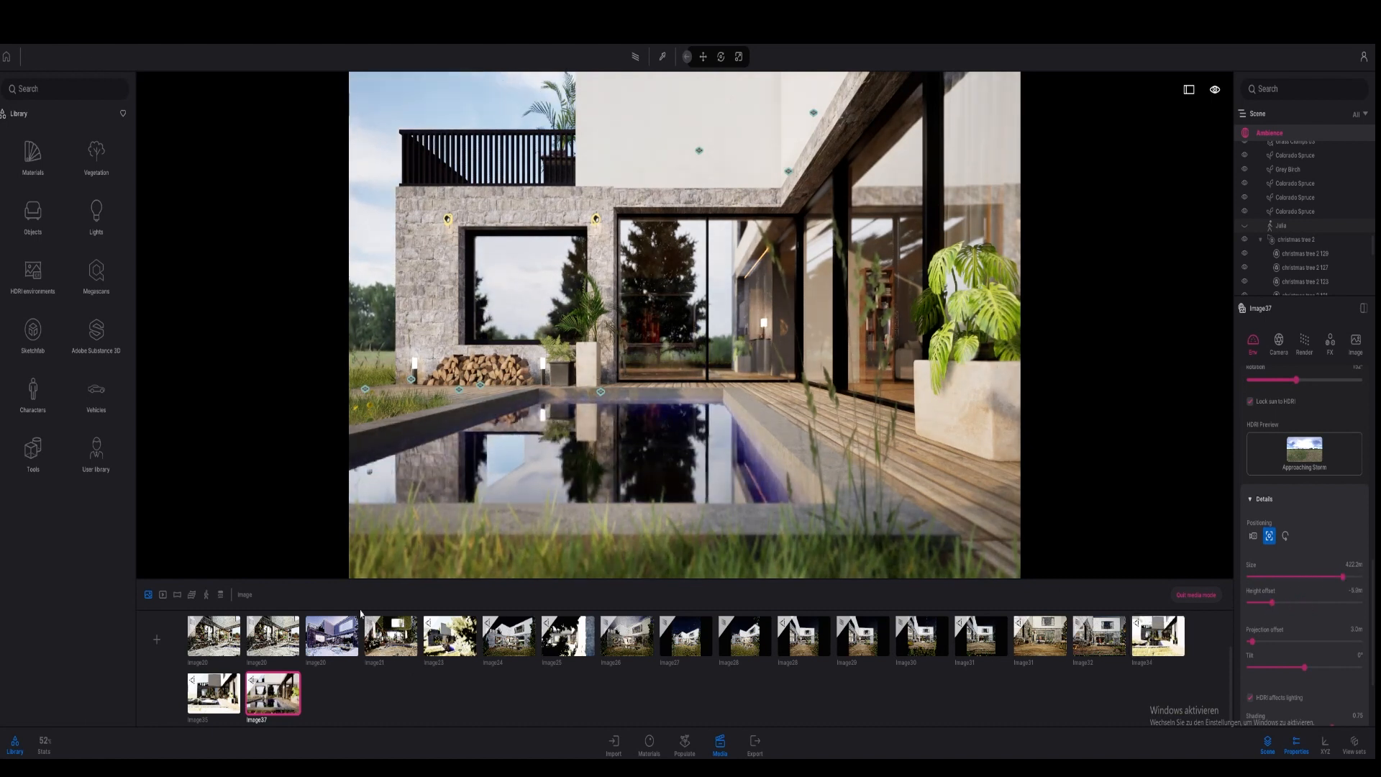
Step: Raise the HDRI backdrop's intensity to about 18
{"action": "scroll", "coordinate": [1368, 587], "scroll_direction": "up", "scroll_amount": 3}
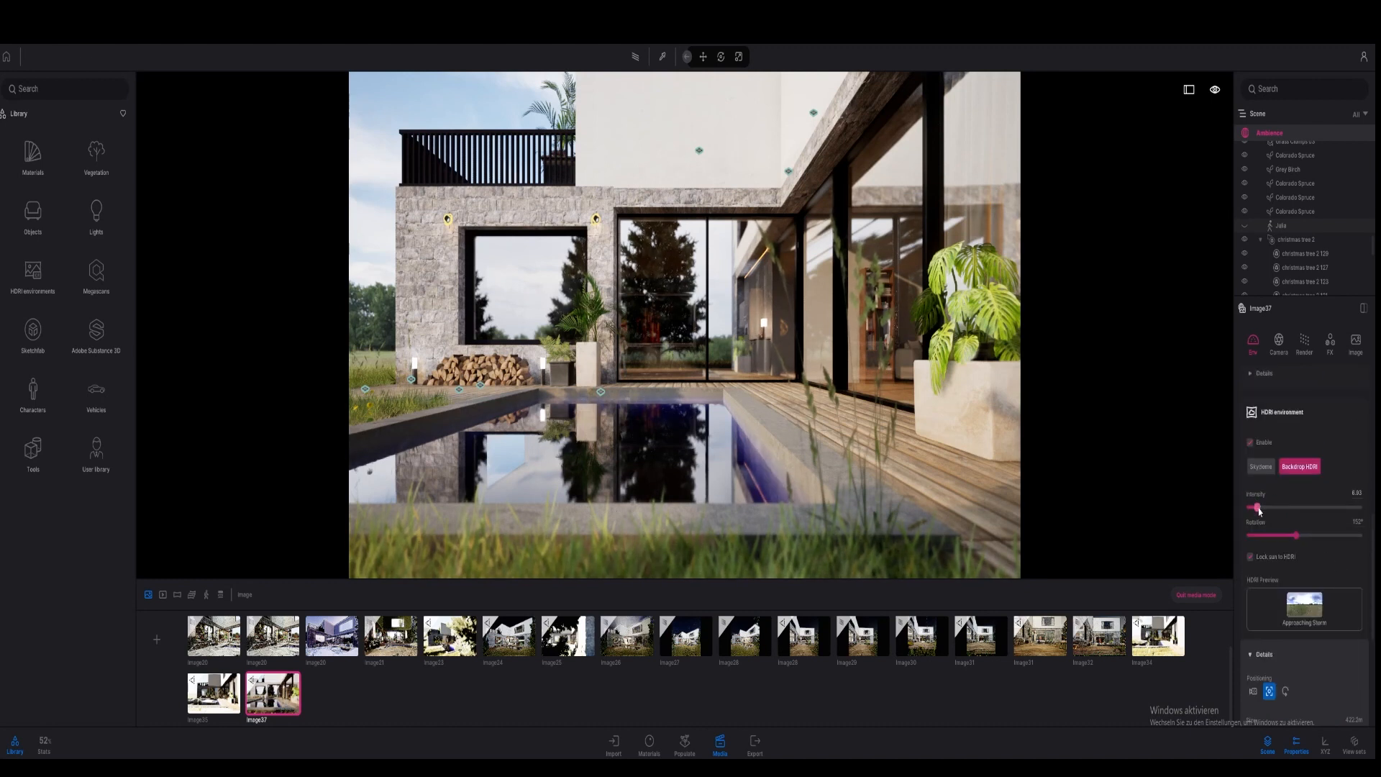
{"action": "left_click_drag", "start_coordinate": [1256, 507], "coordinate": [1265, 508]}
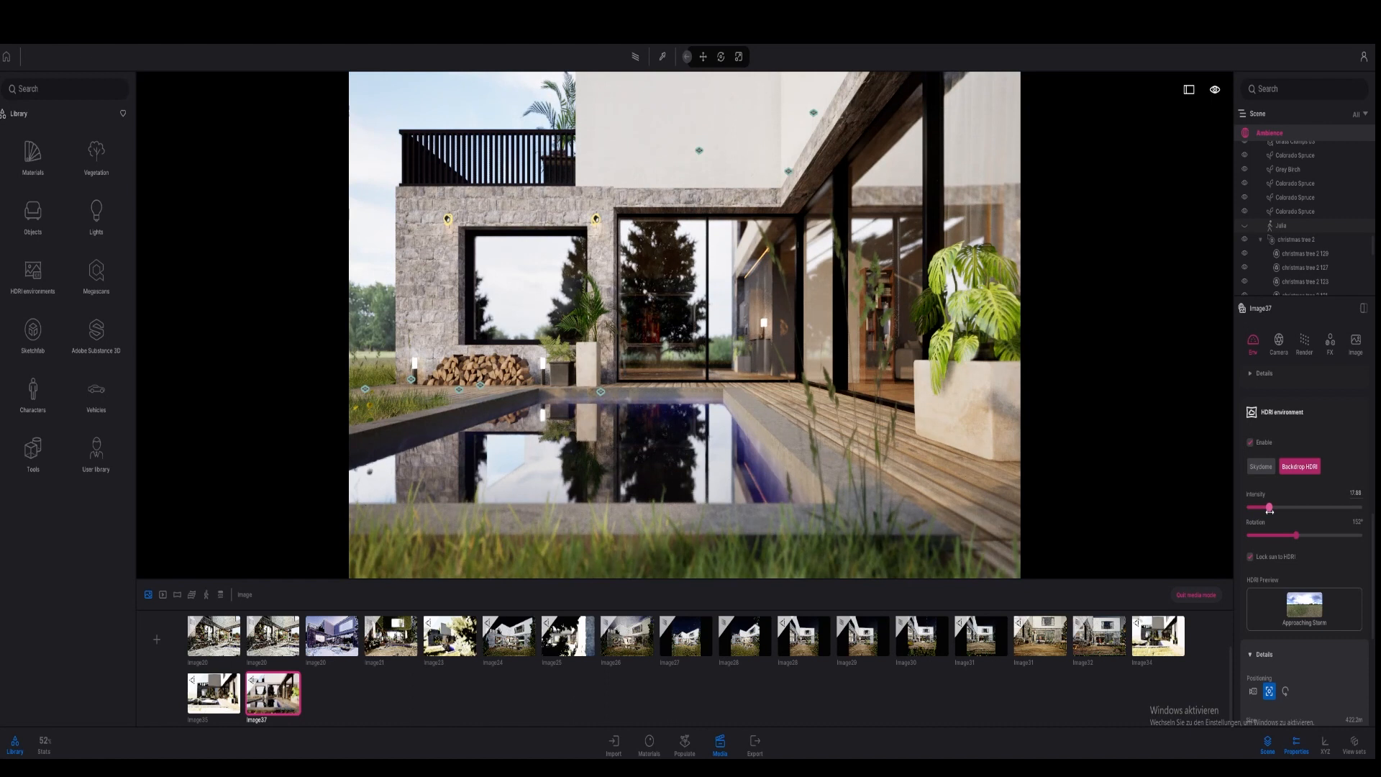
Step: Adjust the sun intensity in the global lighting details to add direct sunlight on the facade and terrace
{"action": "scroll", "coordinate": [1299, 491], "scroll_direction": "down", "scroll_amount": 5}
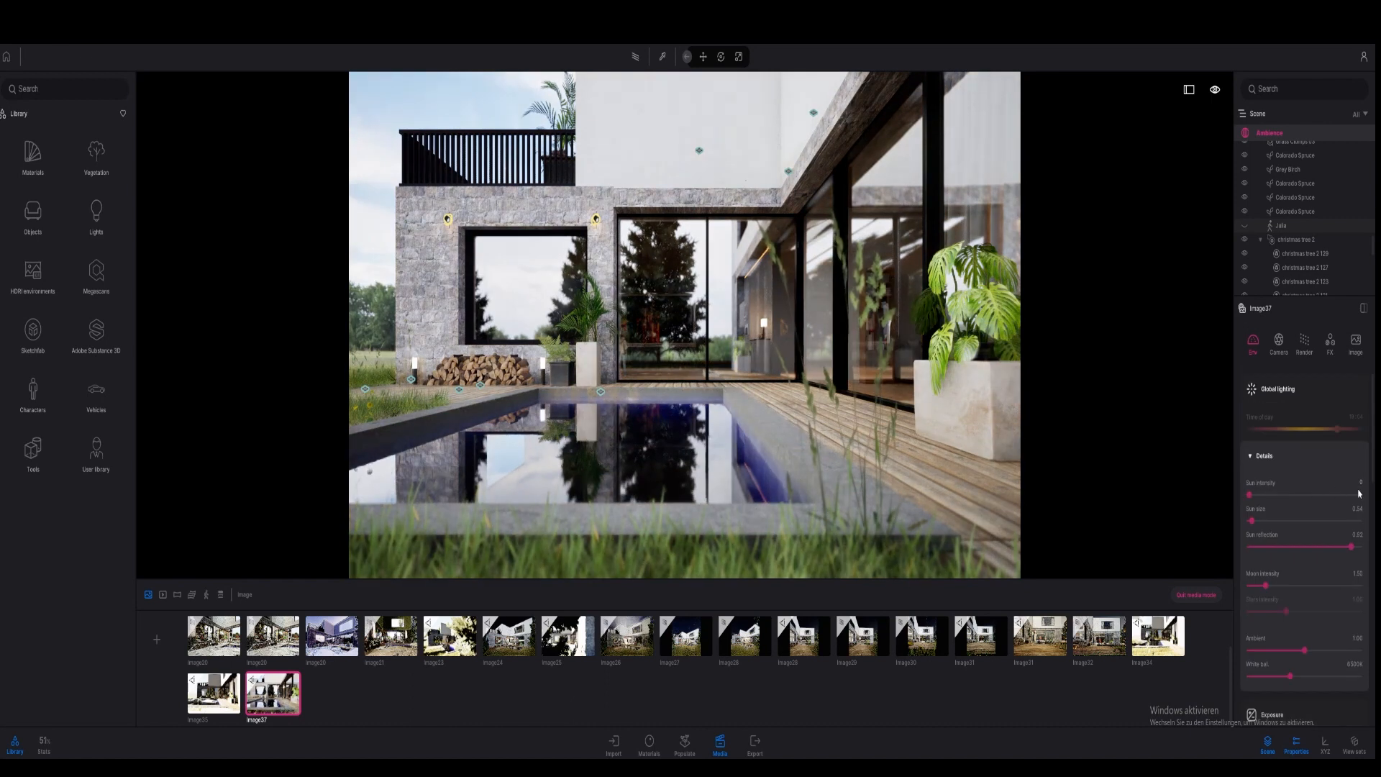
{"action": "left_click_drag", "start_coordinate": [1251, 496], "coordinate": [1251, 496]}
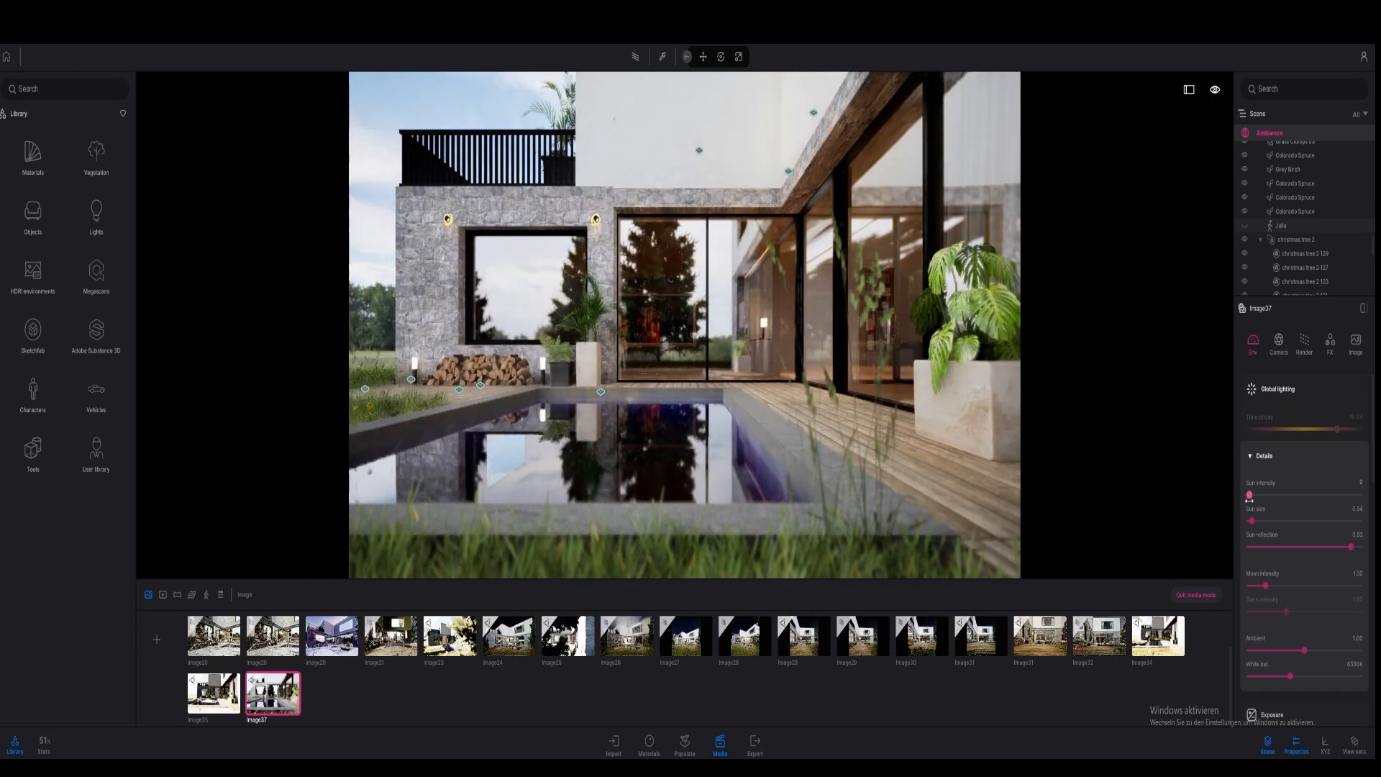
{"action": "left_click", "coordinate": [1357, 482]}
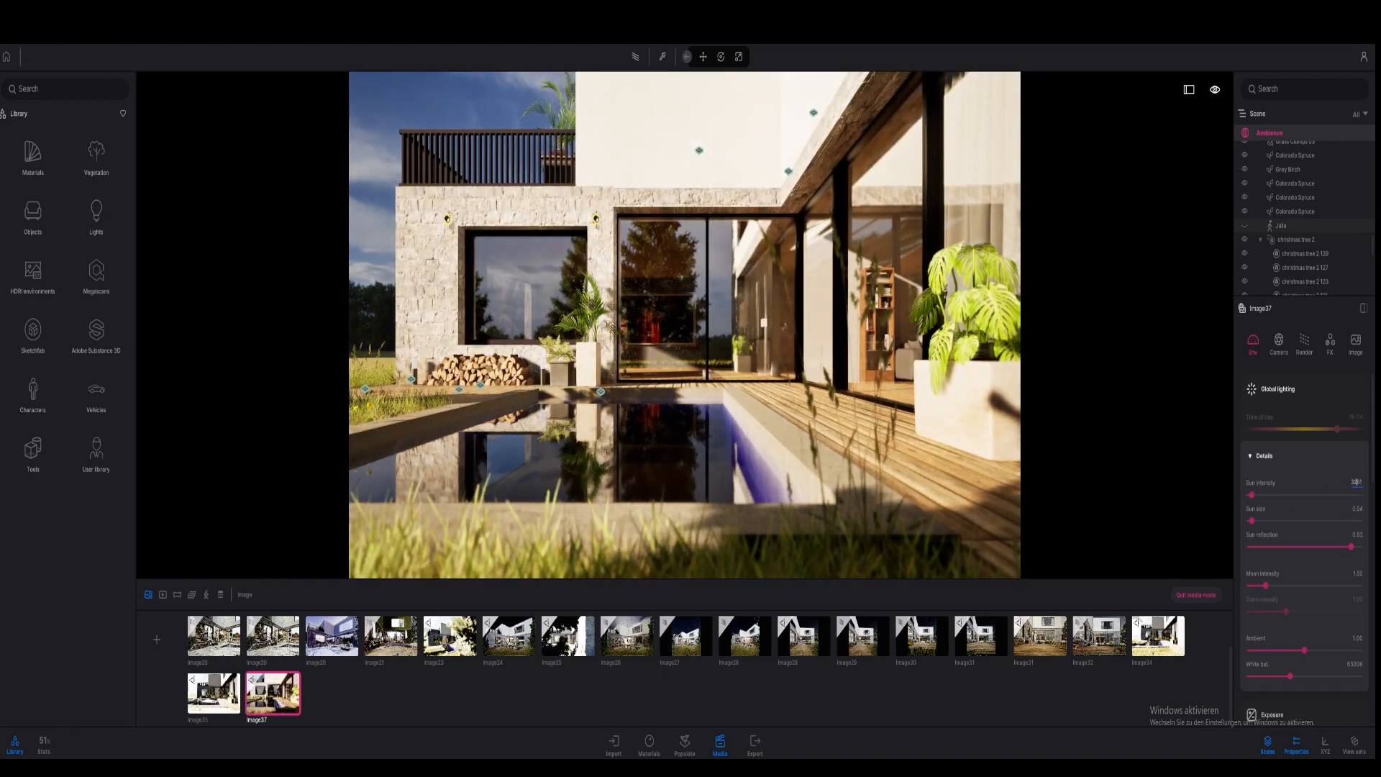
Step: Turn on the Path Tracer for the viewport and open the image's render settings
{"action": "left_click", "coordinate": [637, 59]}
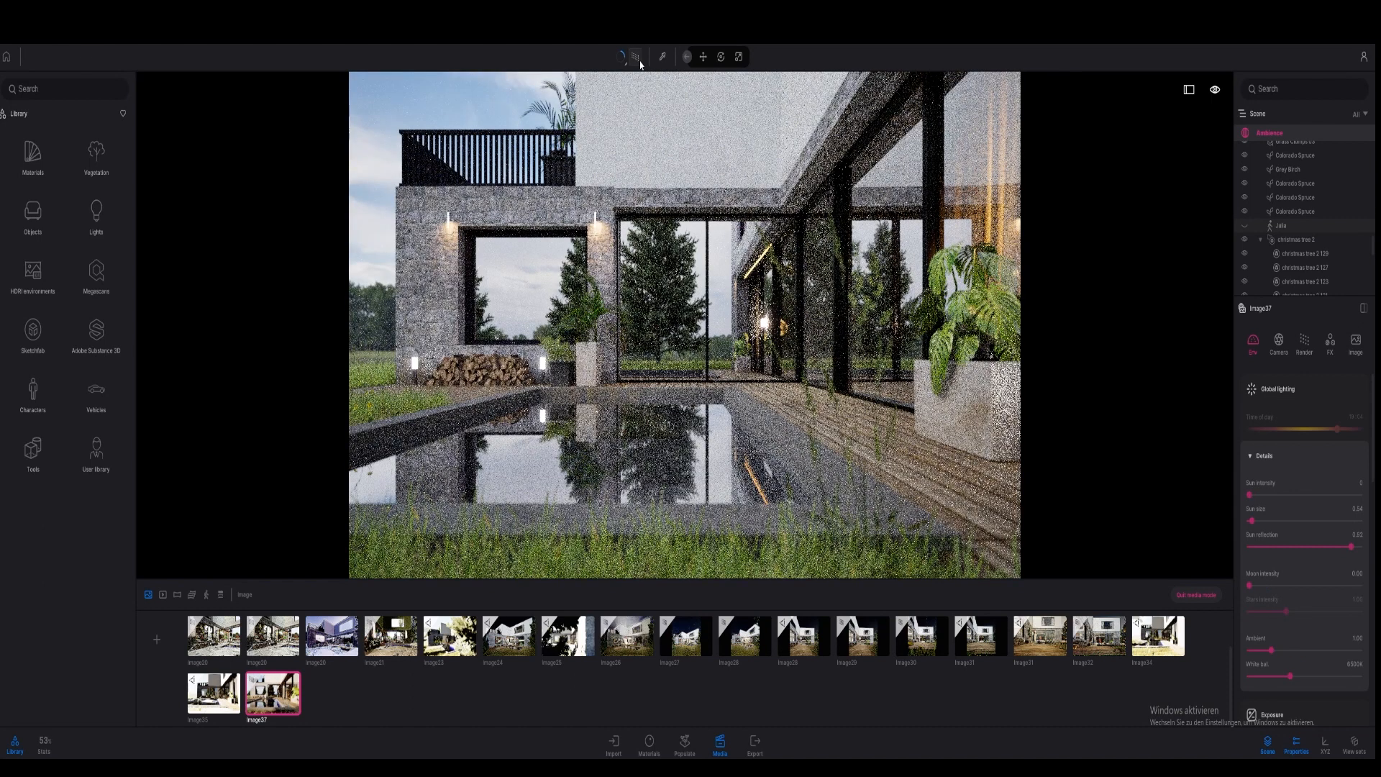
{"action": "left_click", "coordinate": [1303, 346]}
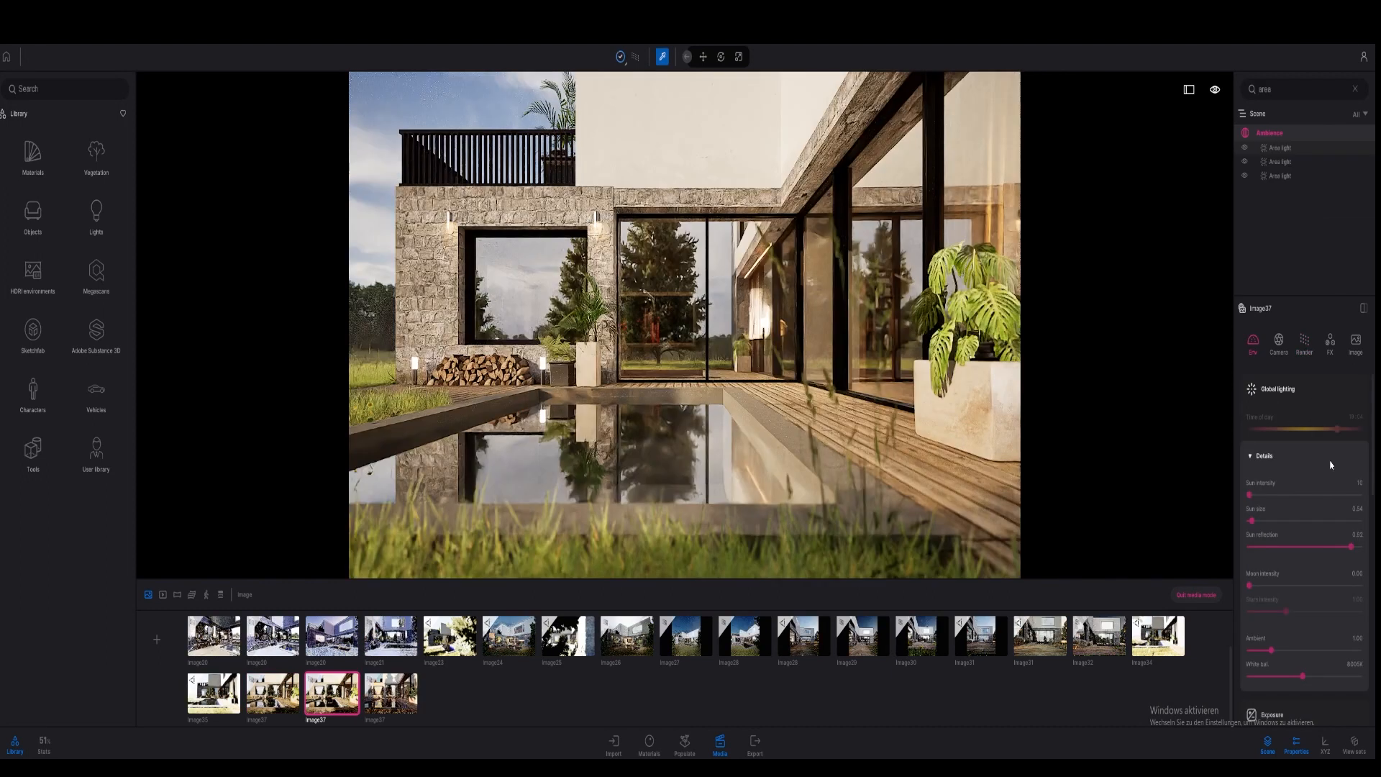
Step: Review the image's global lighting, exposure and weather settings, and its camera settings
{"action": "scroll", "coordinate": [1309, 478], "scroll_direction": "down", "scroll_amount": 3}
{"action": "scroll", "coordinate": [1310, 479], "scroll_direction": "down", "scroll_amount": 1}
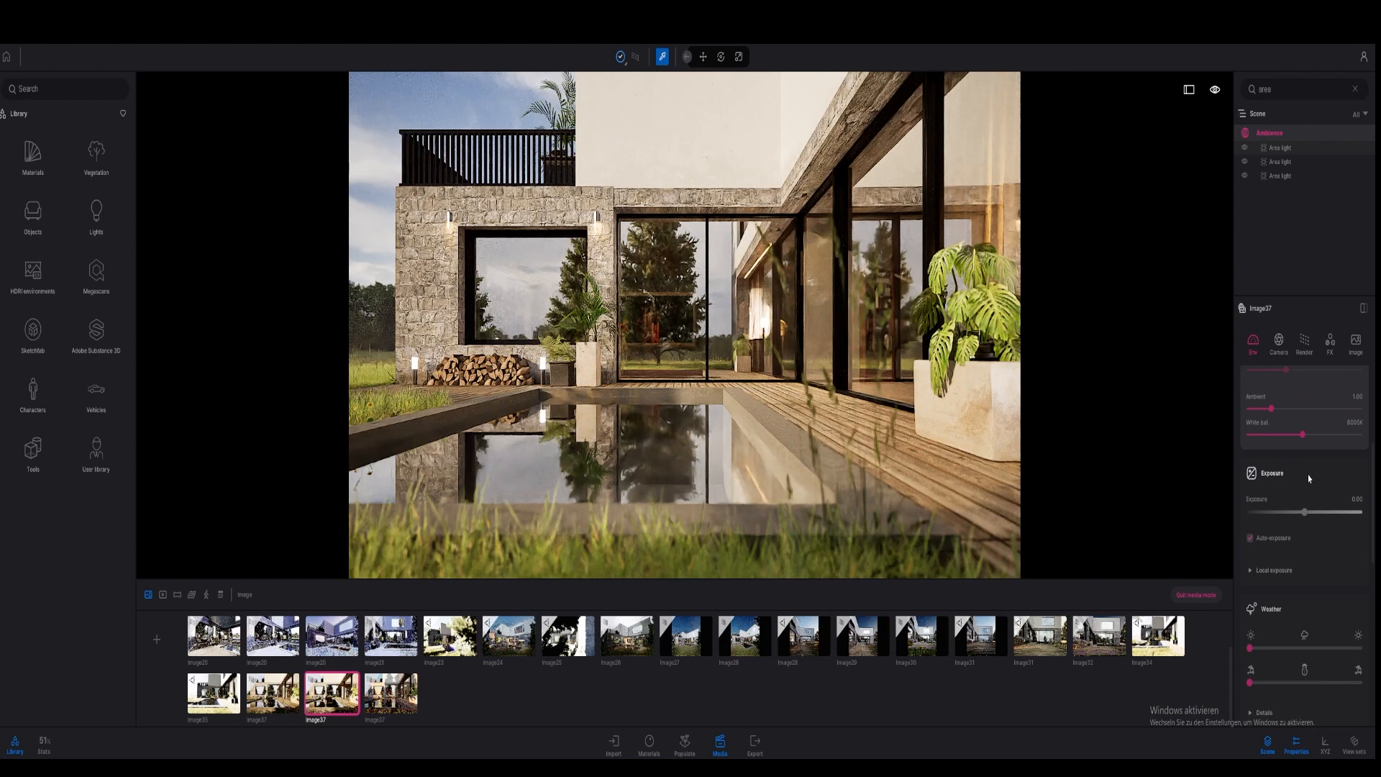
{"action": "scroll", "coordinate": [1310, 479], "scroll_direction": "up", "scroll_amount": 2}
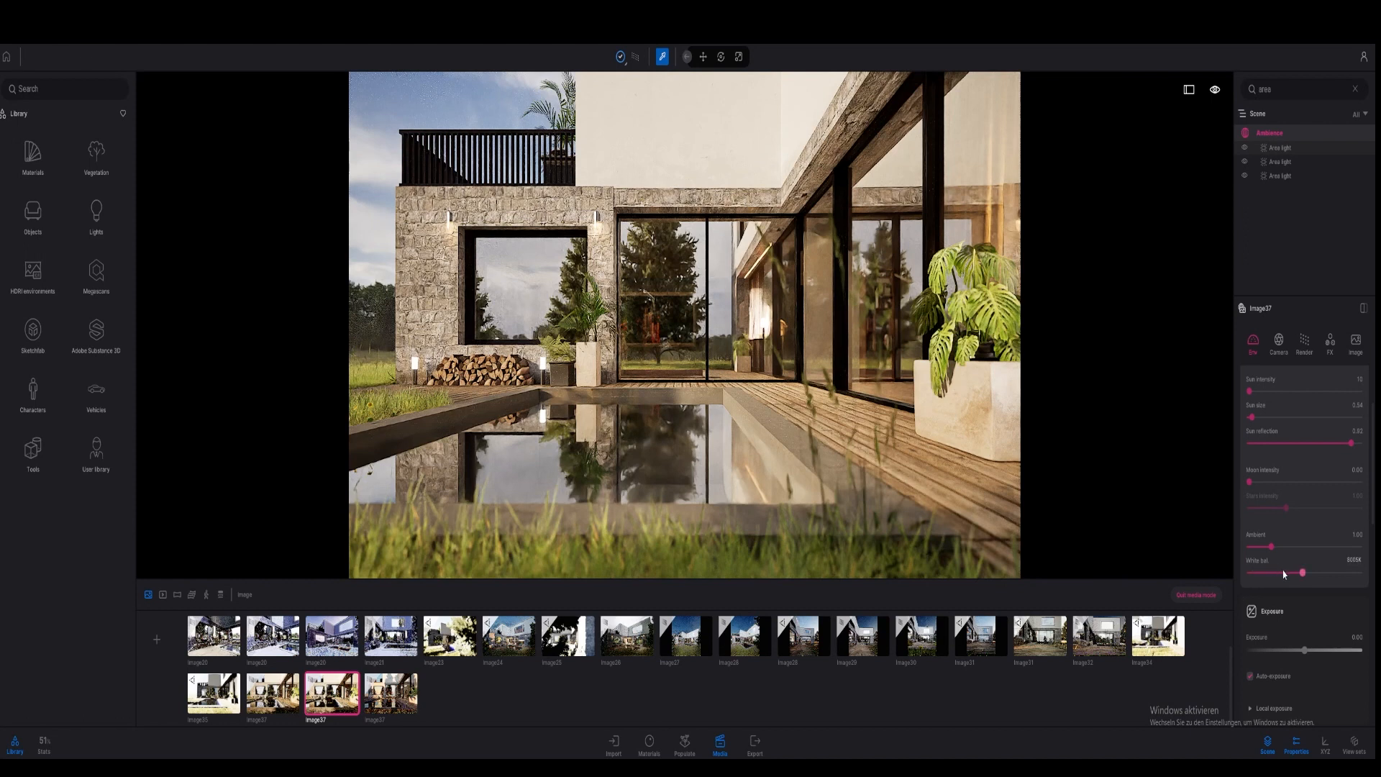
{"action": "scroll", "coordinate": [1292, 584], "scroll_direction": "up", "scroll_amount": 3}
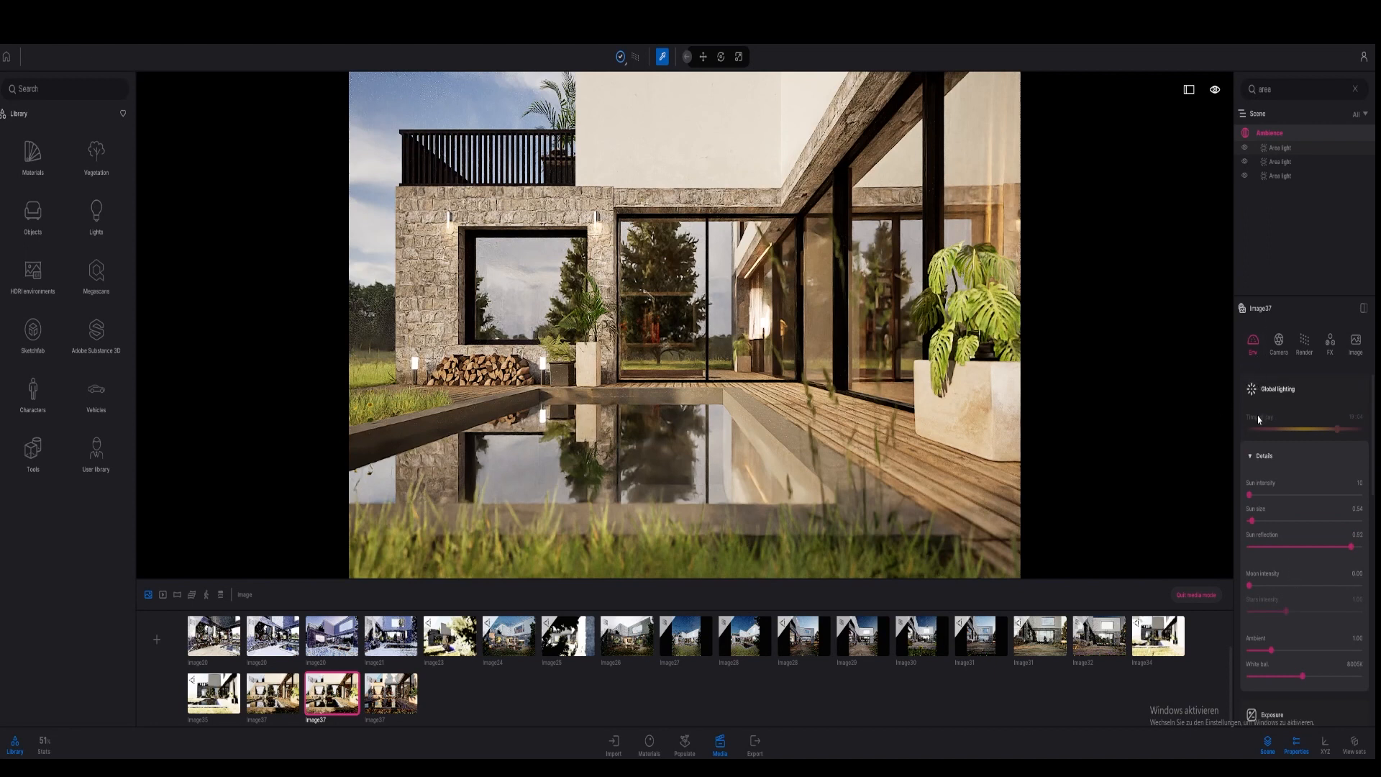
{"action": "left_click", "coordinate": [1277, 350]}
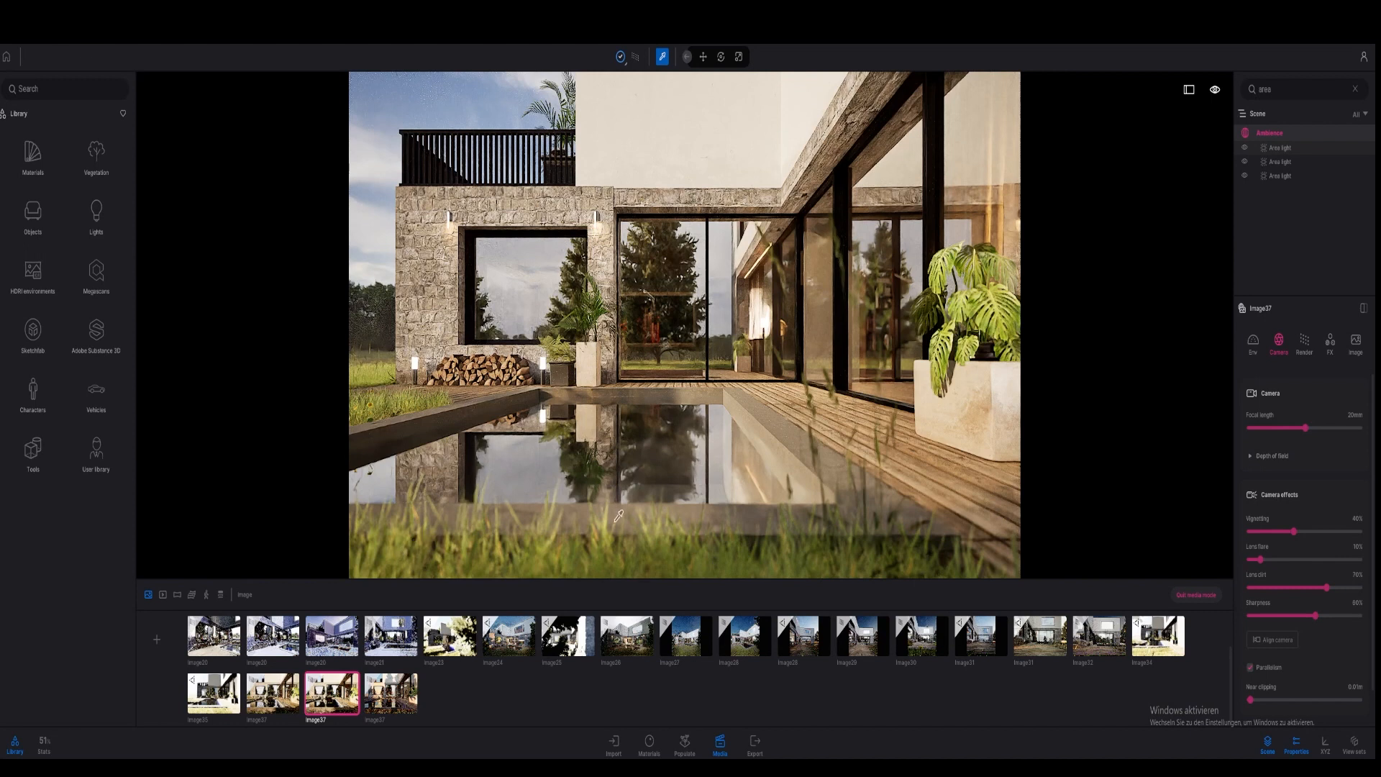
Step: Review the image's camera effects and parallelism option, its render and colour grading settings, and its output format
{"action": "scroll", "coordinate": [1269, 502], "scroll_direction": "down", "scroll_amount": 1}
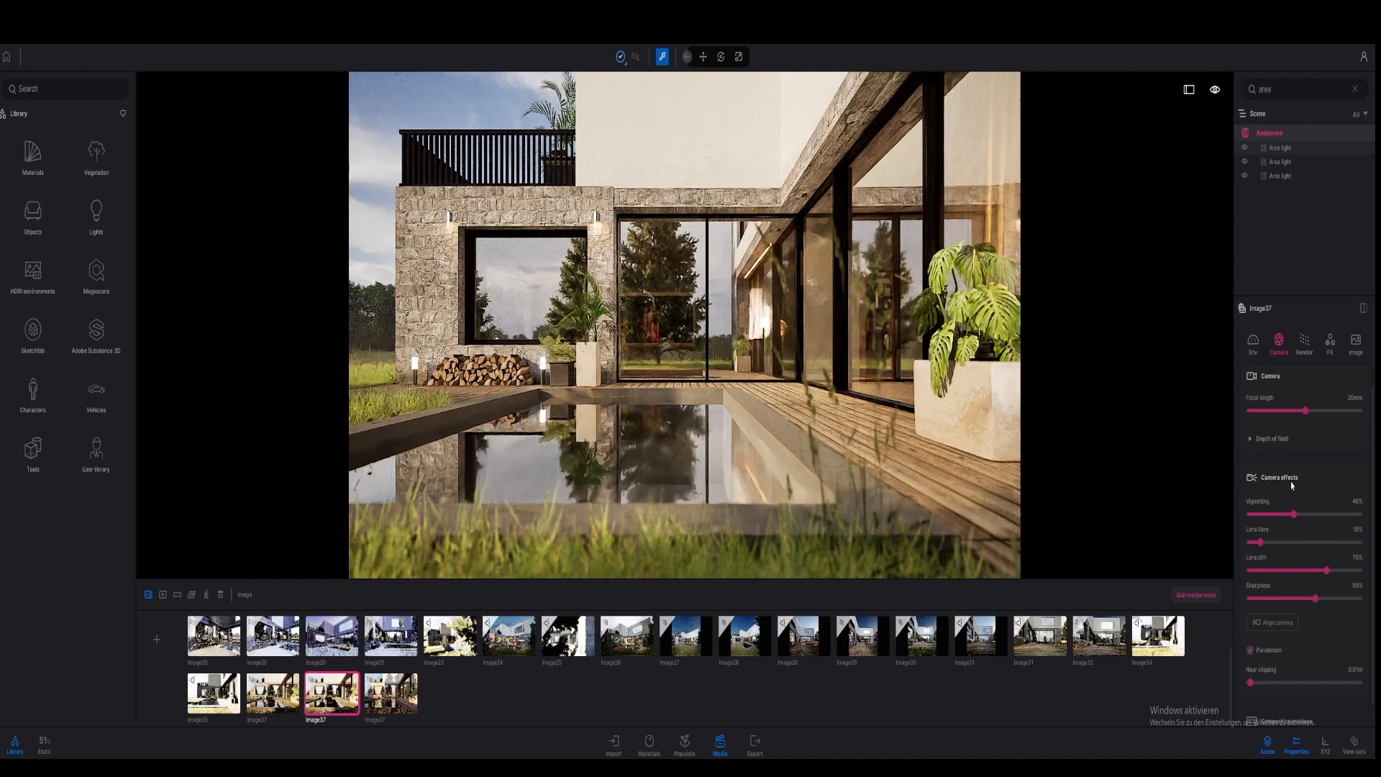
{"action": "scroll", "coordinate": [1296, 521], "scroll_direction": "down", "scroll_amount": 1}
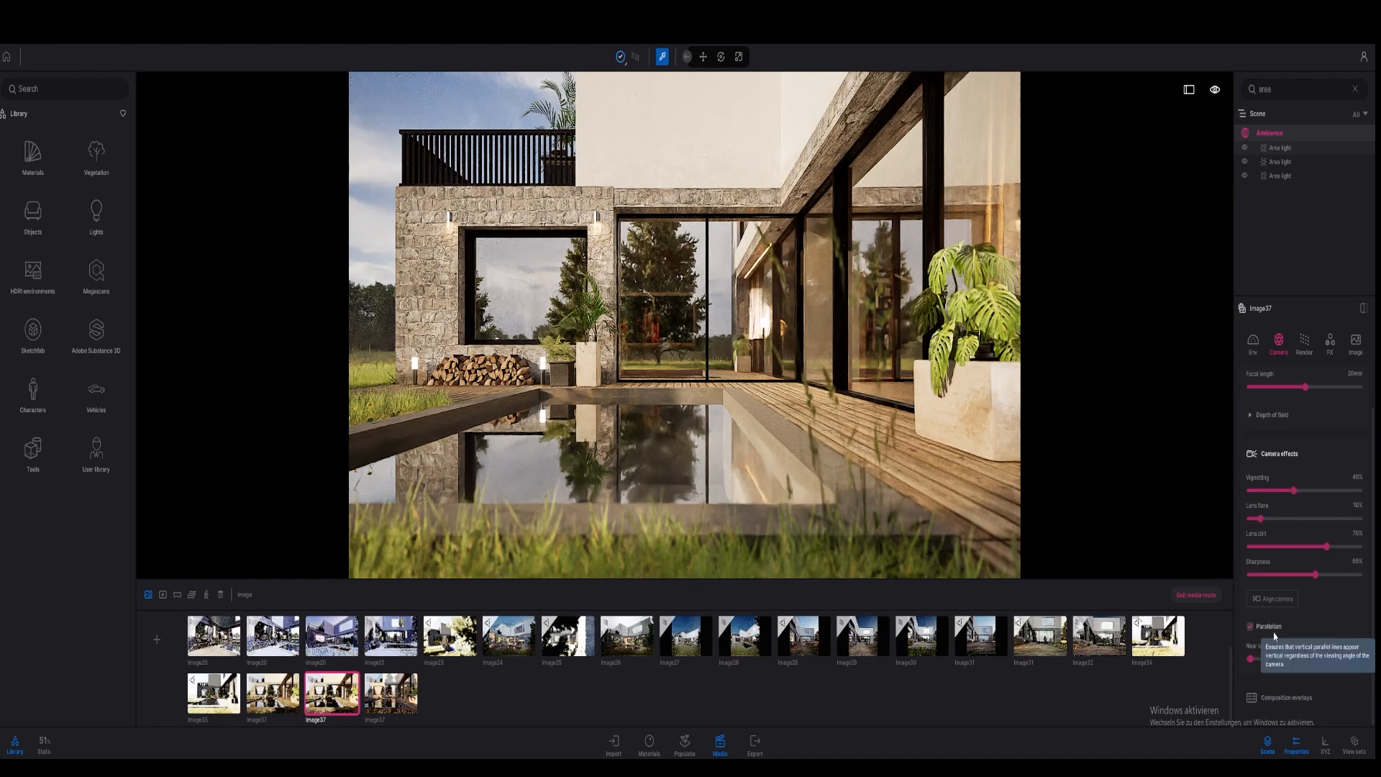
{"action": "scroll", "coordinate": [1267, 635], "scroll_direction": "up", "scroll_amount": 1}
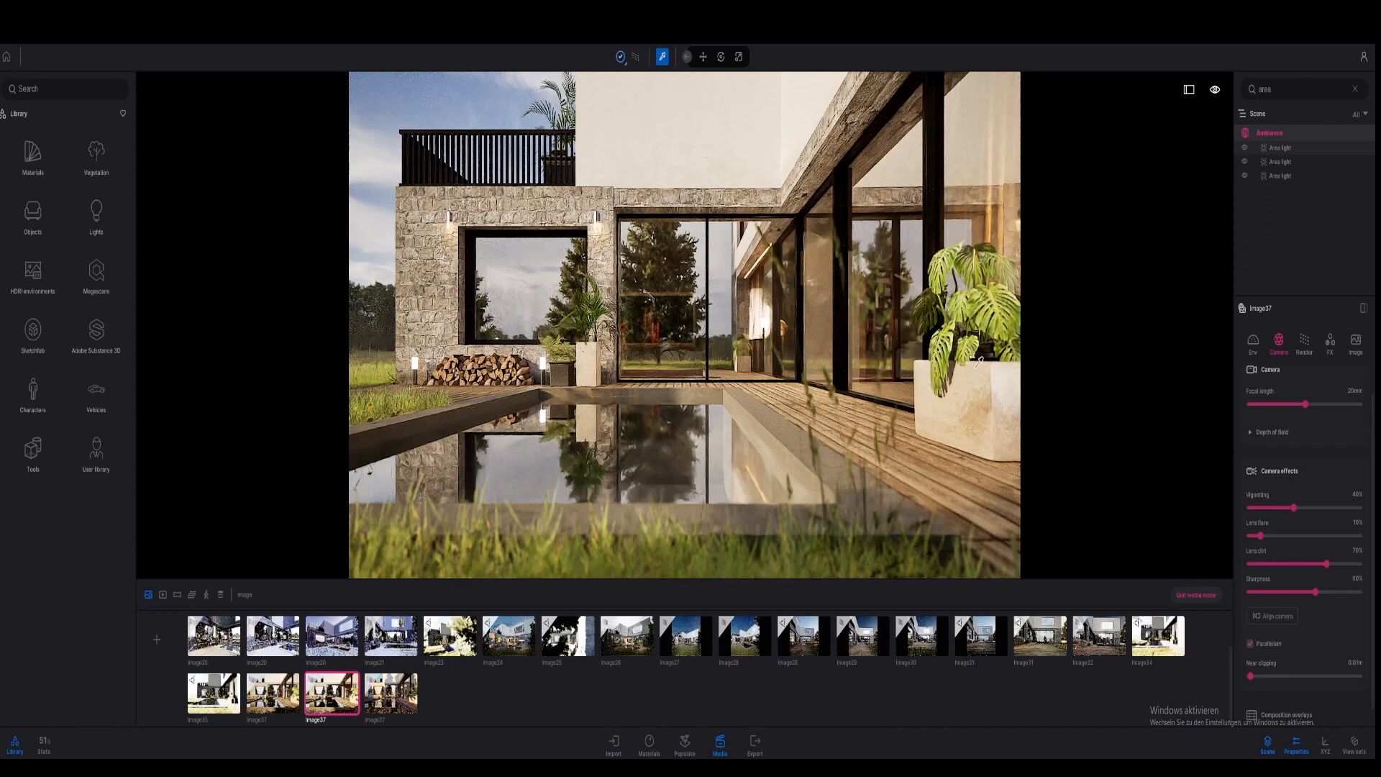
{"action": "scroll", "coordinate": [1303, 389], "scroll_direction": "up", "scroll_amount": 1}
{"action": "left_click", "coordinate": [1303, 341]}
{"action": "left_click", "coordinate": [1329, 341]}
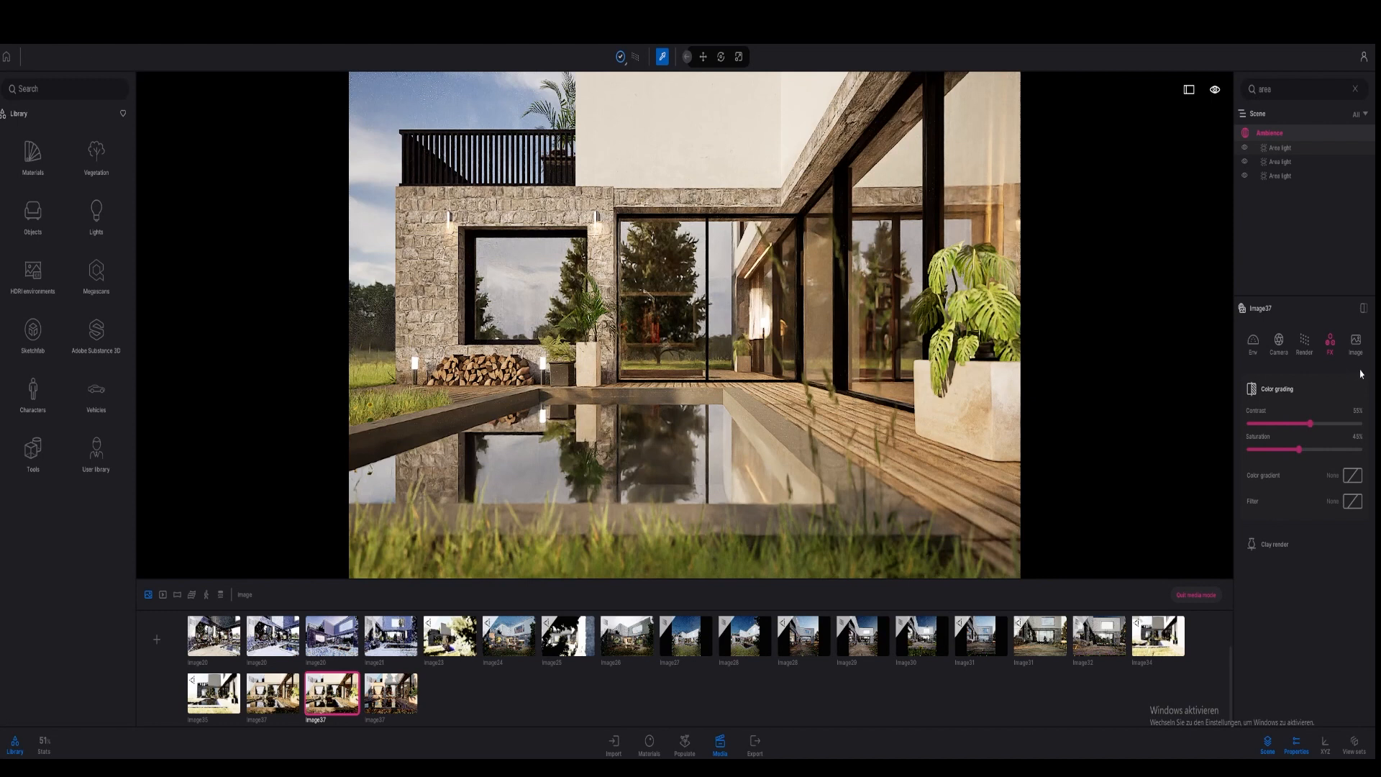
{"action": "left_click", "coordinate": [1355, 345]}
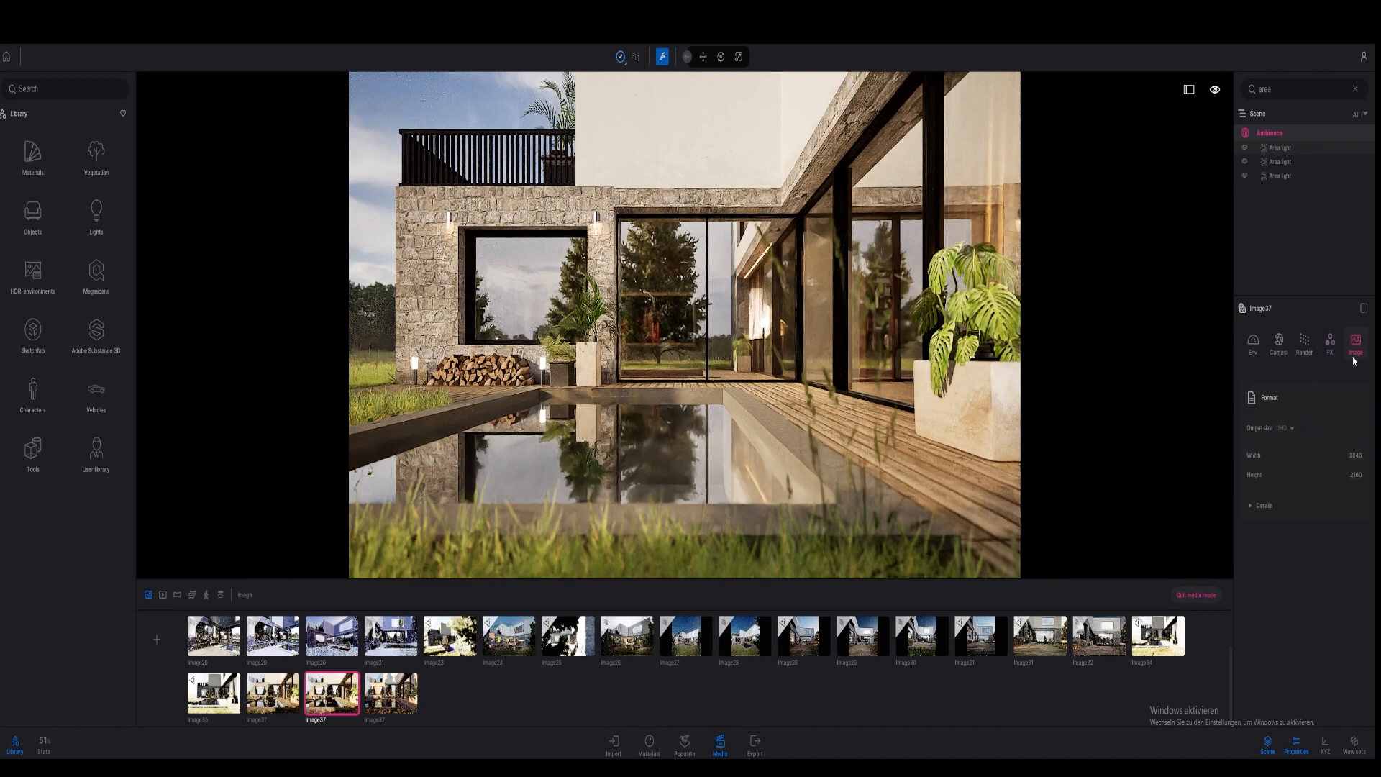
Step: Set the image's output size to 4K UHD 3840x2160 and its Path Tracer quality to Medium
{"action": "left_click", "coordinate": [1282, 428]}
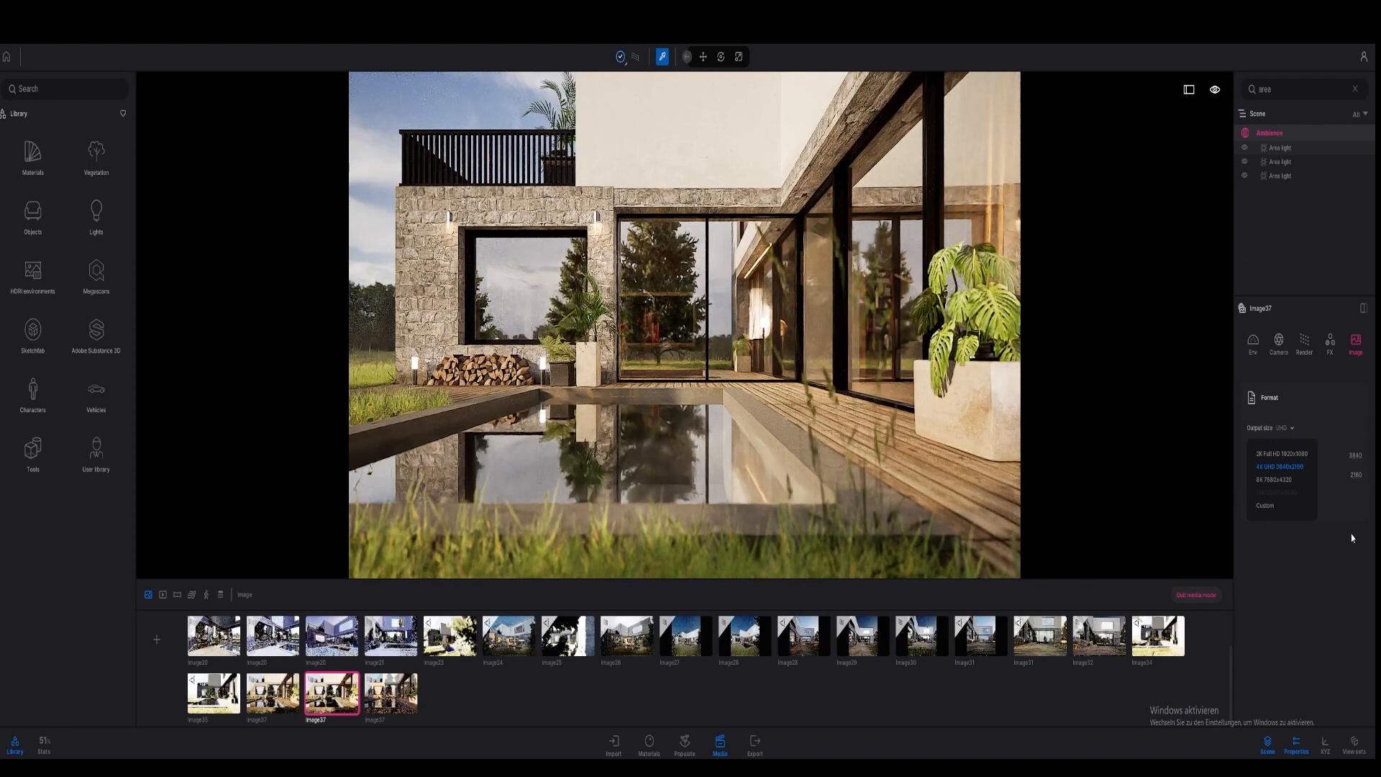
{"action": "left_click", "coordinate": [1280, 469]}
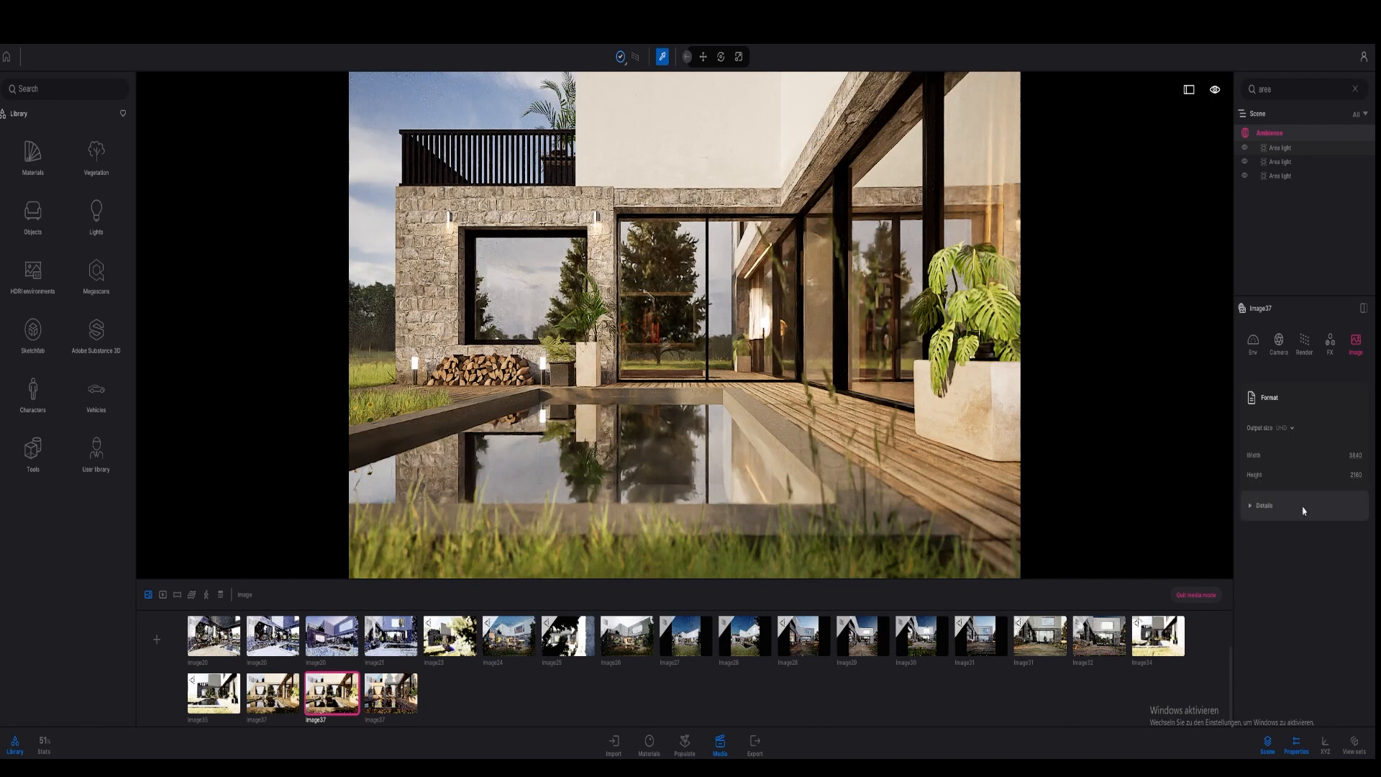
{"action": "left_click", "coordinate": [1283, 429]}
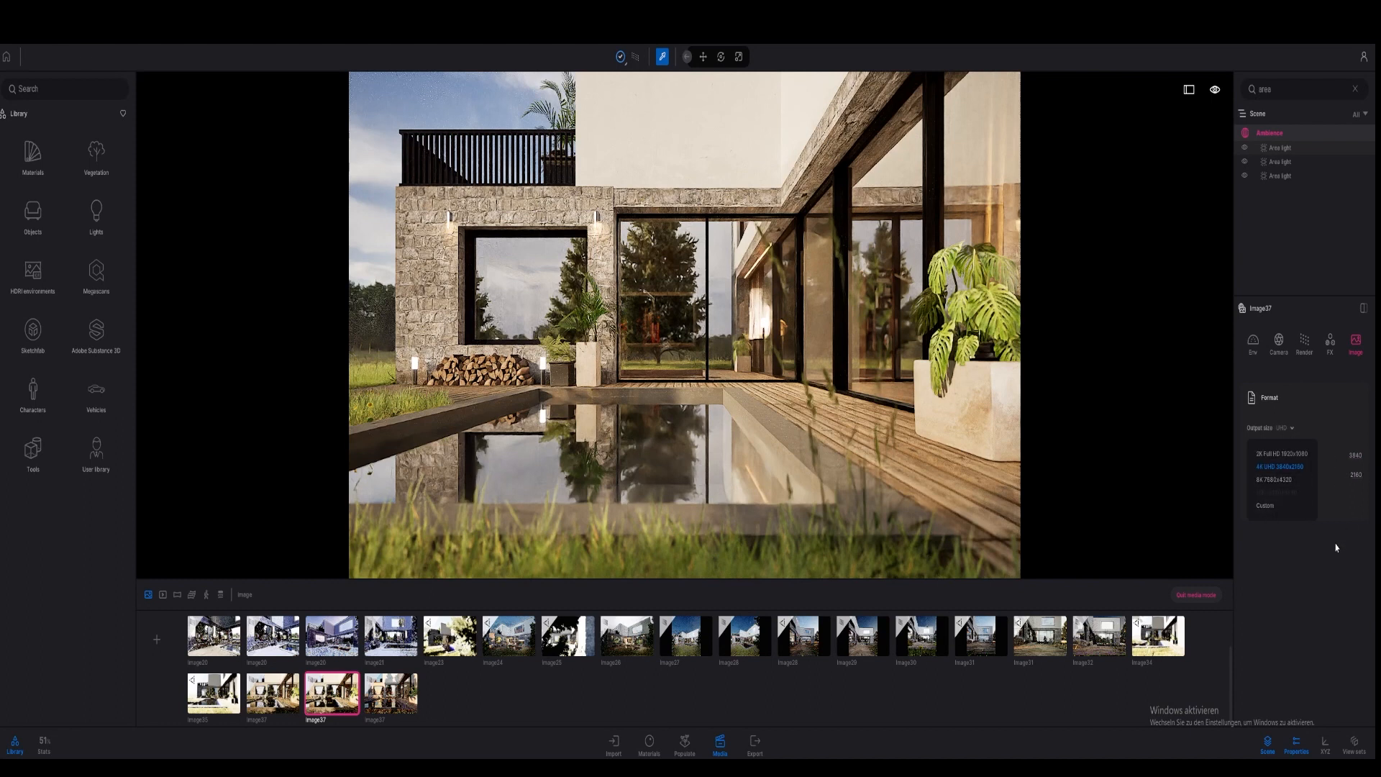
{"action": "left_click", "coordinate": [1305, 347]}
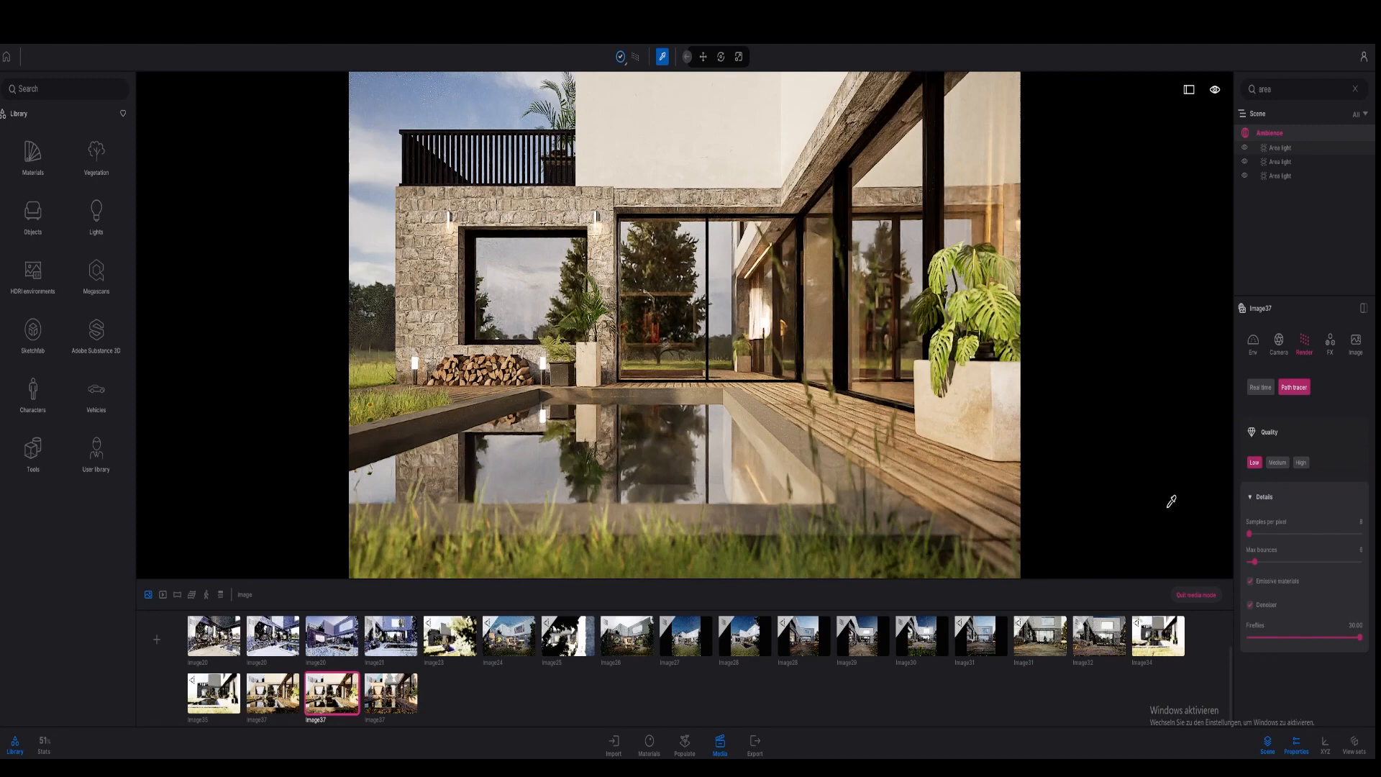
{"action": "left_click", "coordinate": [1278, 464]}
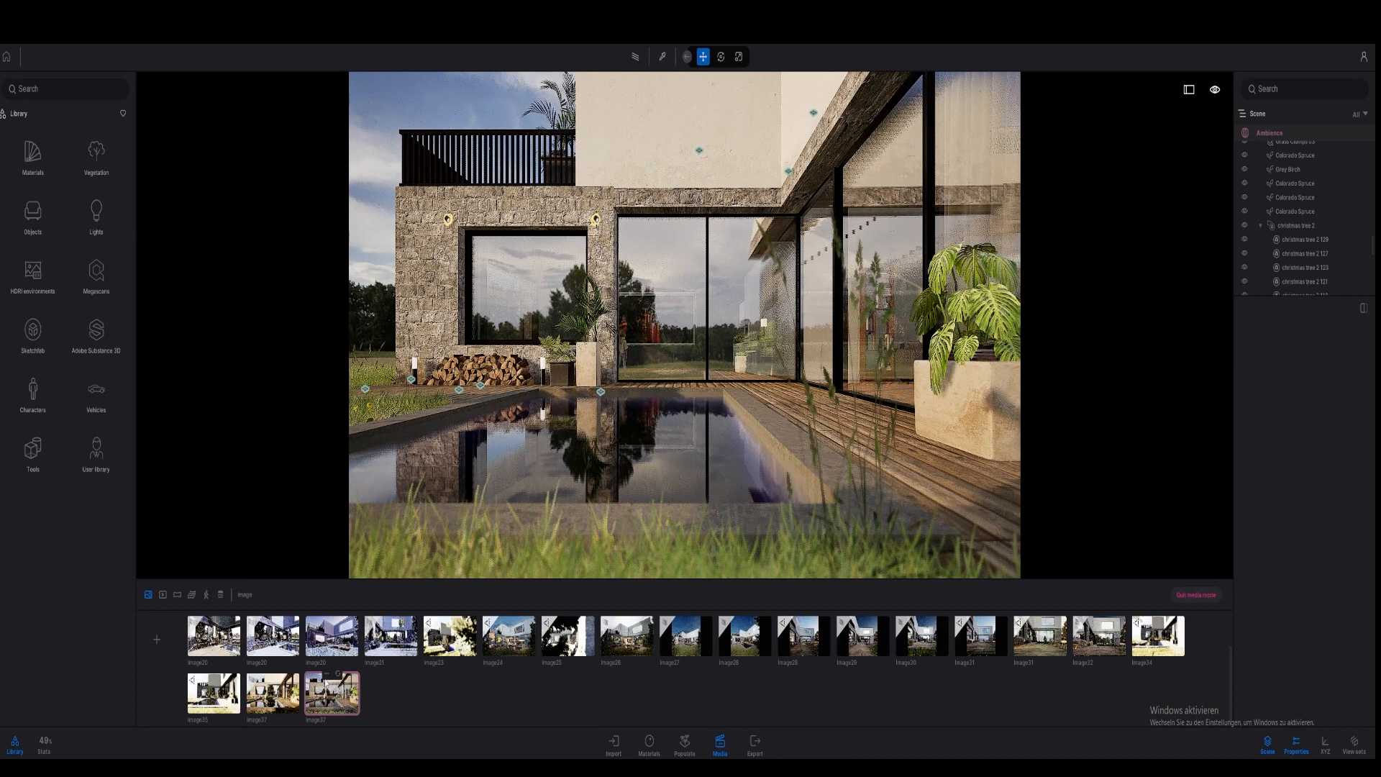
Step: Duplicate the Image37 shot and apply the LowSun Clear 10 HDRI from the clear low-sun skies to the copy
{"action": "right_click", "coordinate": [329, 679]}
{"action": "left_click", "coordinate": [320, 633]}
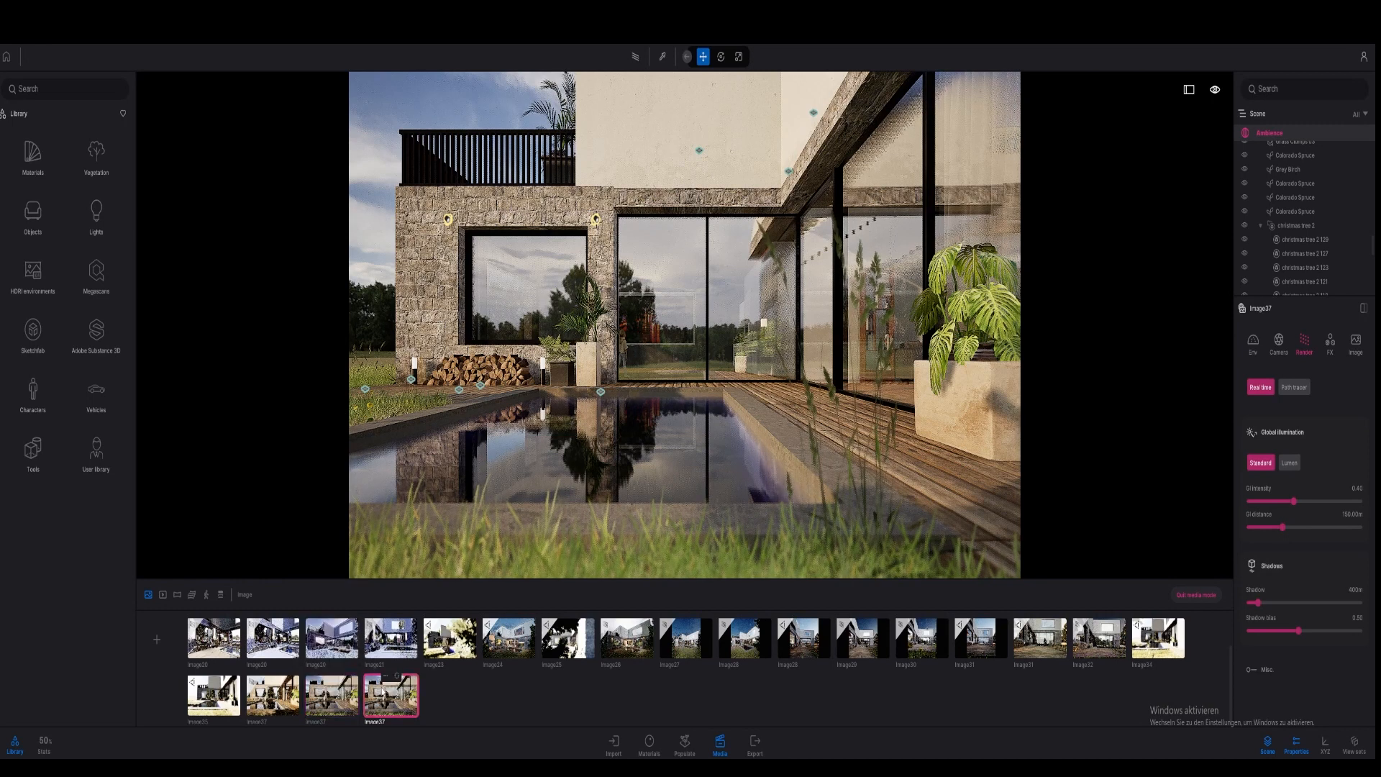
{"action": "left_click", "coordinate": [33, 277]}
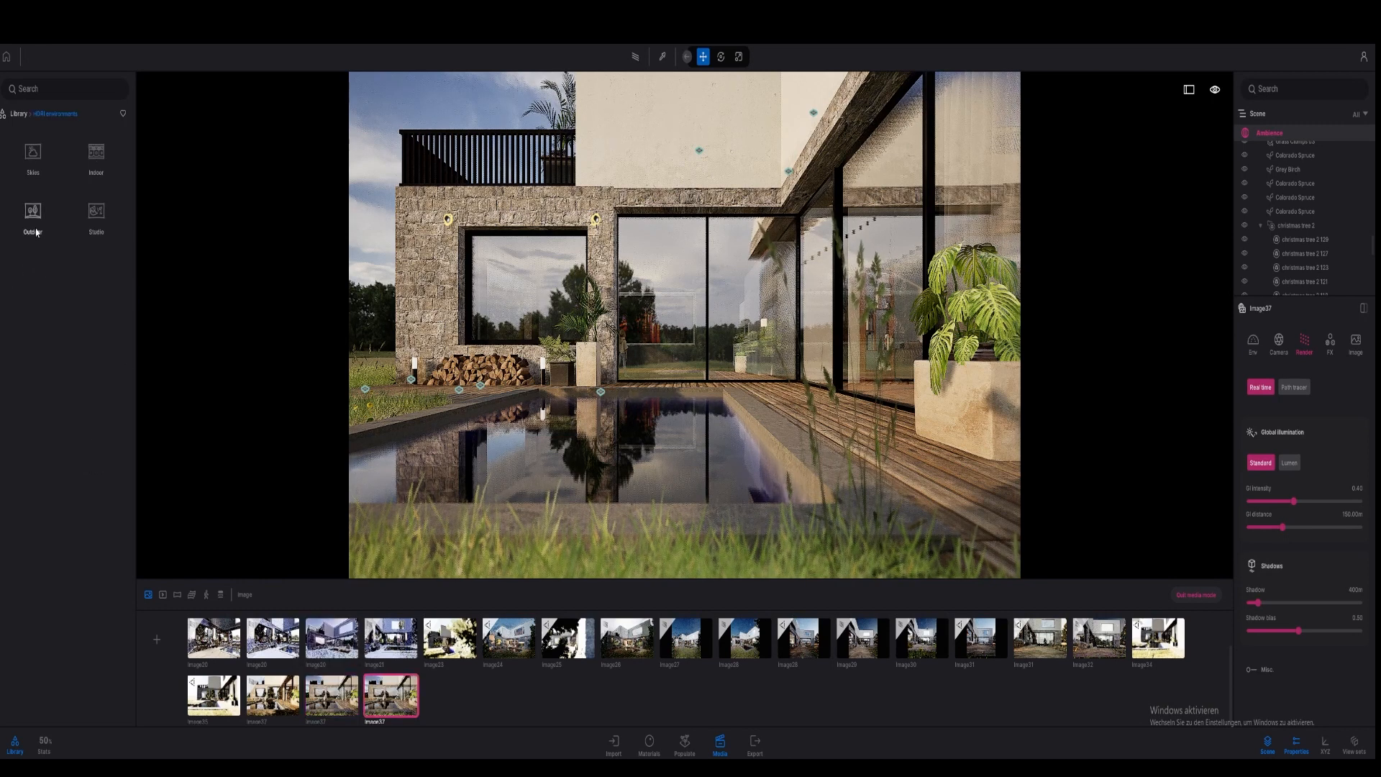
{"action": "left_click", "coordinate": [48, 169]}
{"action": "left_click", "coordinate": [37, 171]}
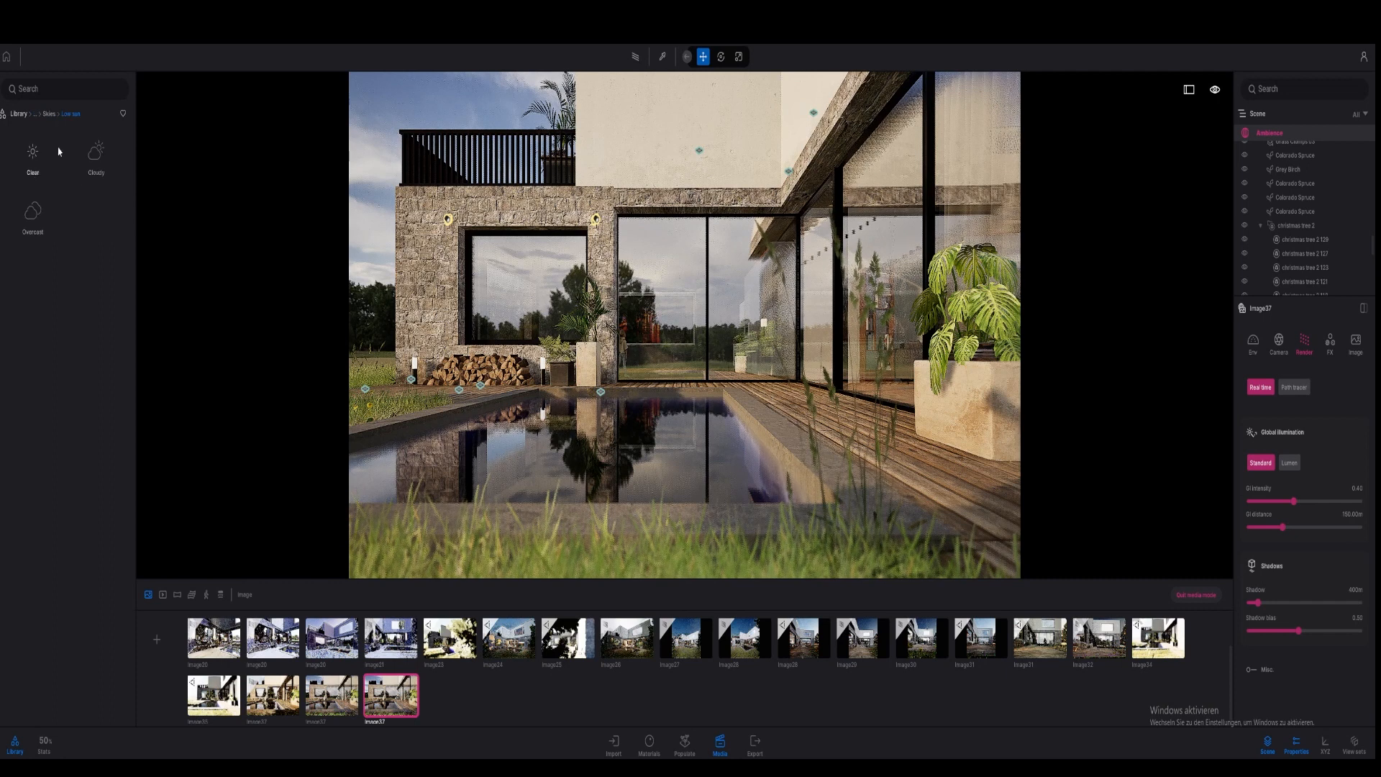
{"action": "left_click", "coordinate": [40, 168]}
{"action": "mouse_move", "coordinate": [85, 385]}
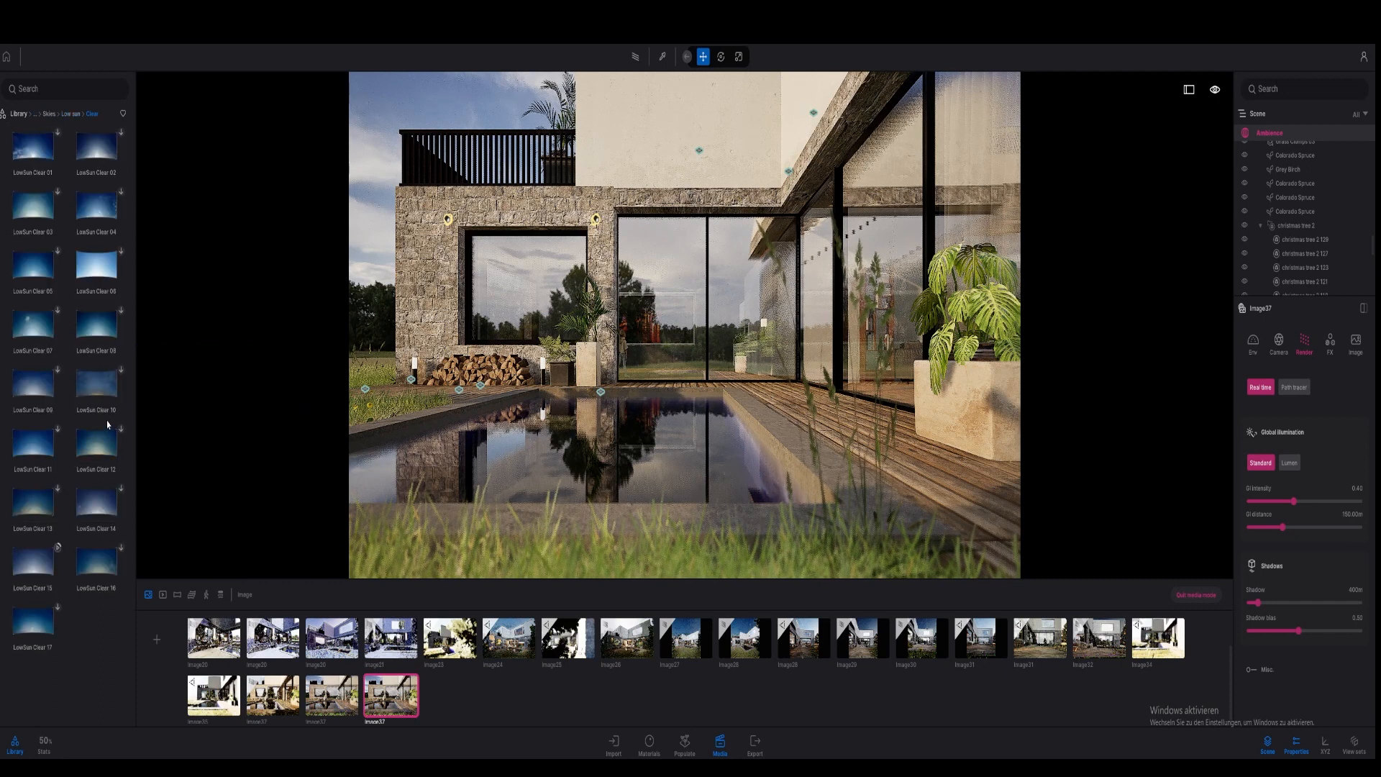
{"action": "left_click_drag", "start_coordinate": [84, 385], "coordinate": [786, 393]}
Step: Set the horizon picture to Countryside and rotate it to reposition the background scenery
{"action": "scroll", "coordinate": [1288, 467], "scroll_direction": "down", "scroll_amount": 4}
{"action": "scroll", "coordinate": [1315, 602], "scroll_direction": "down", "scroll_amount": 5}
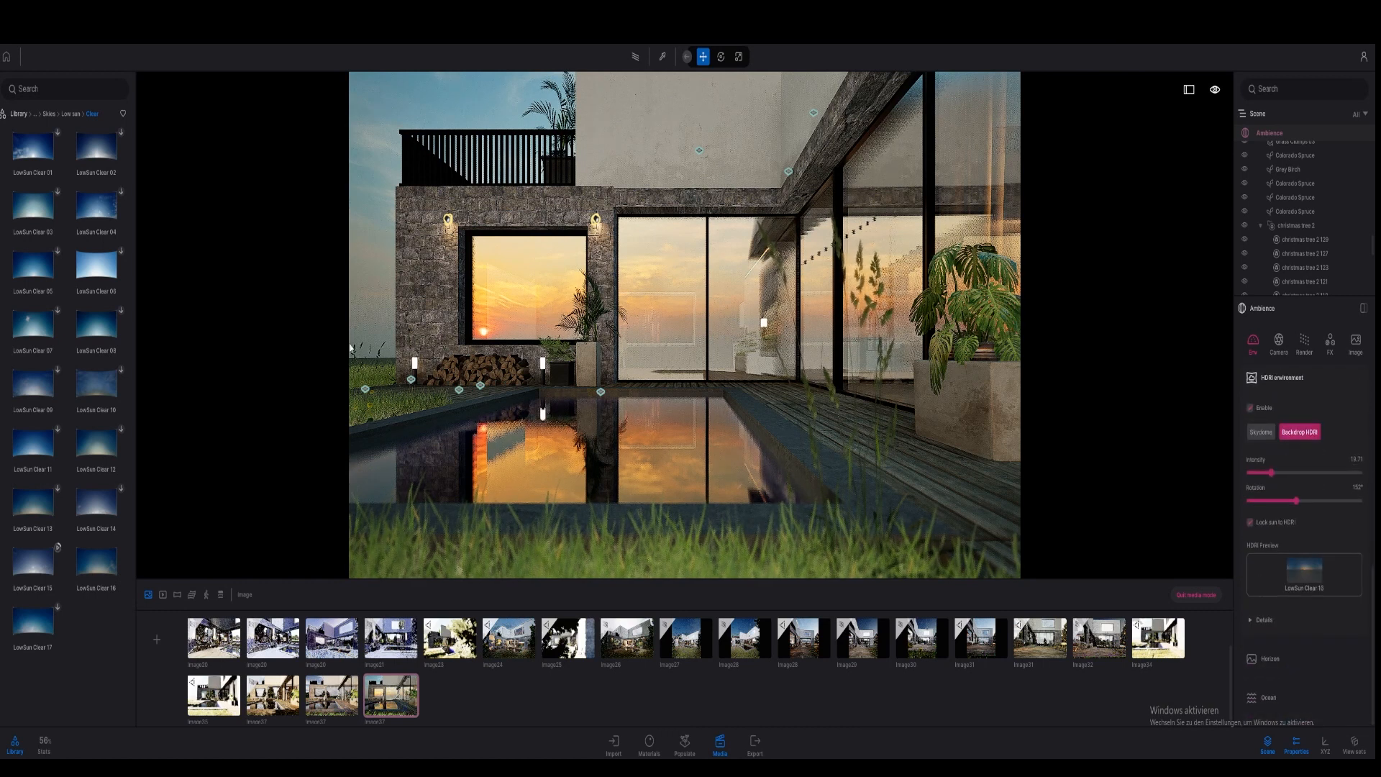
{"action": "left_click", "coordinate": [1273, 663]}
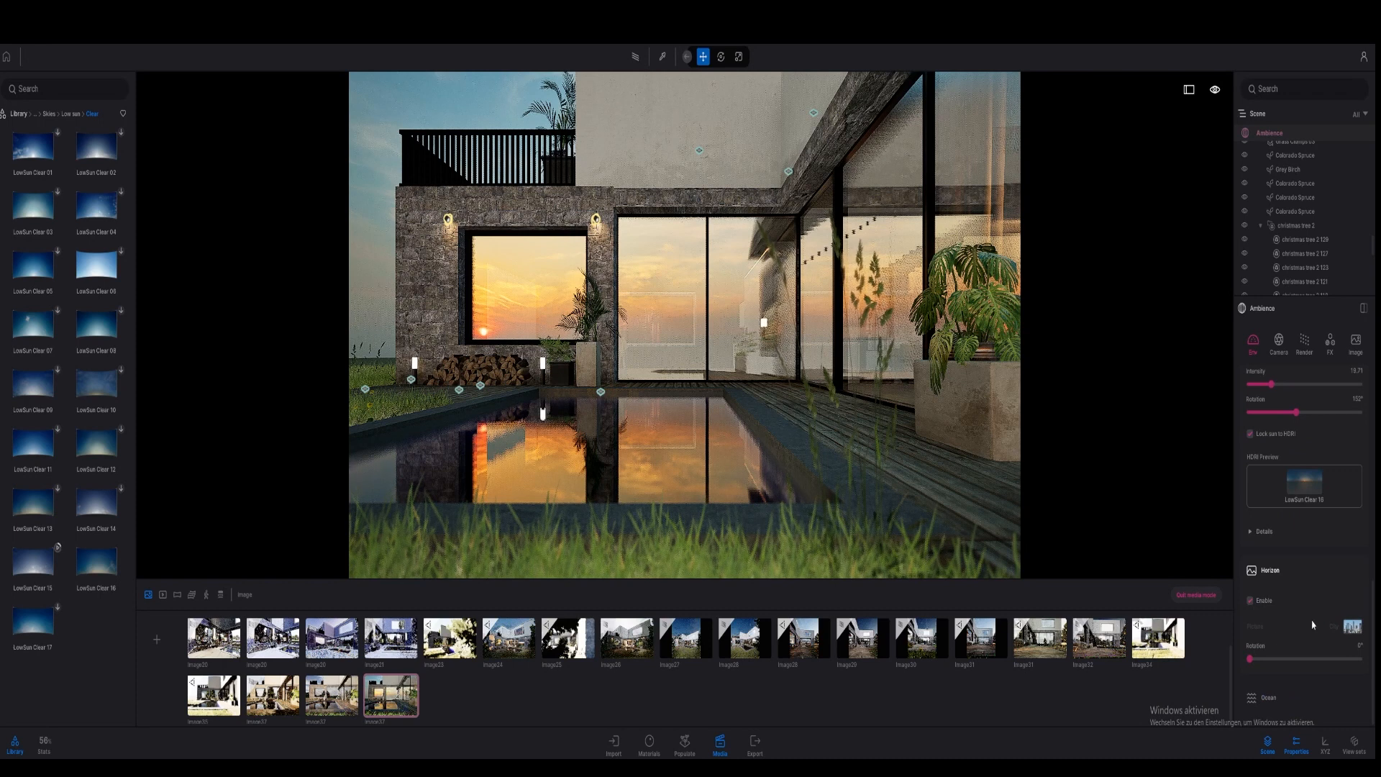
{"action": "left_click", "coordinate": [1352, 628]}
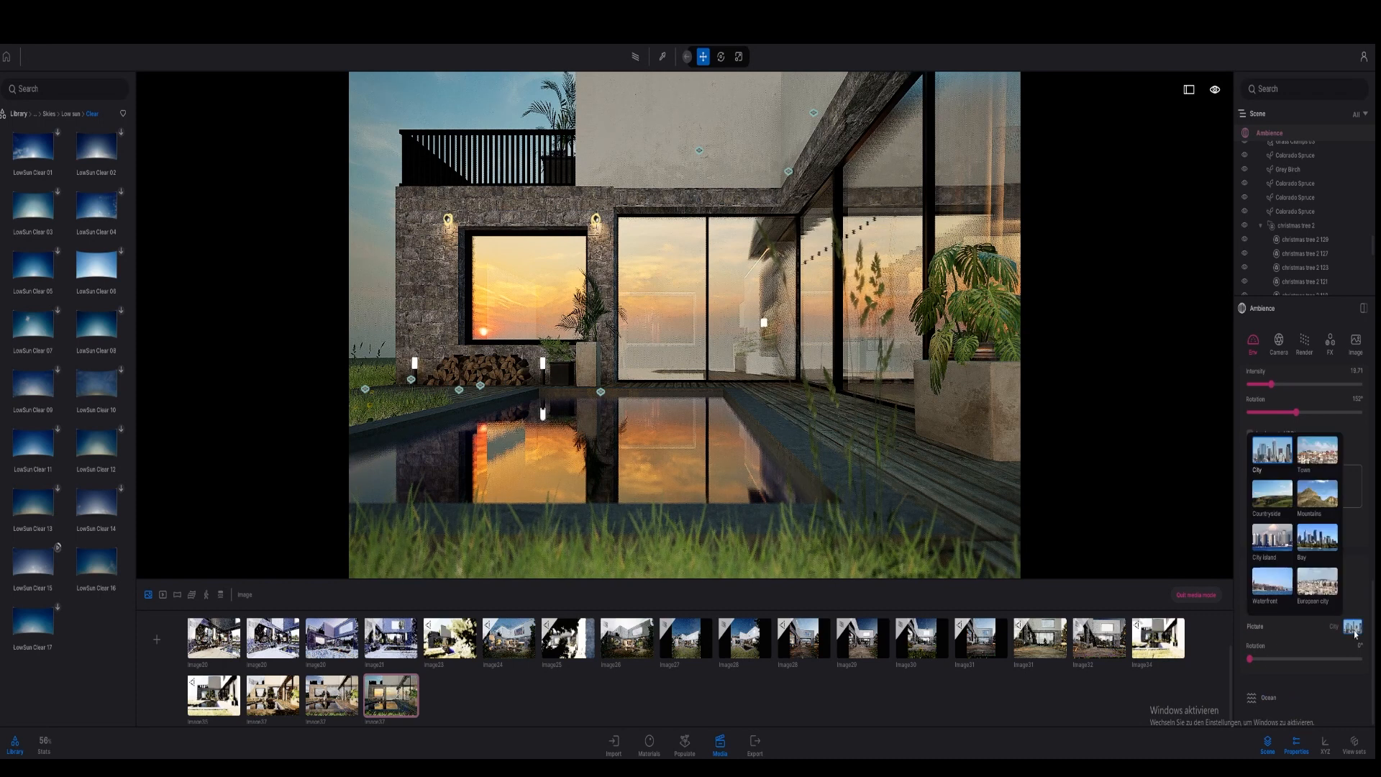
{"action": "left_click", "coordinate": [1280, 499]}
{"action": "left_click_drag", "start_coordinate": [1250, 658], "coordinate": [1291, 660]}
{"action": "left_click", "coordinate": [1265, 532]}
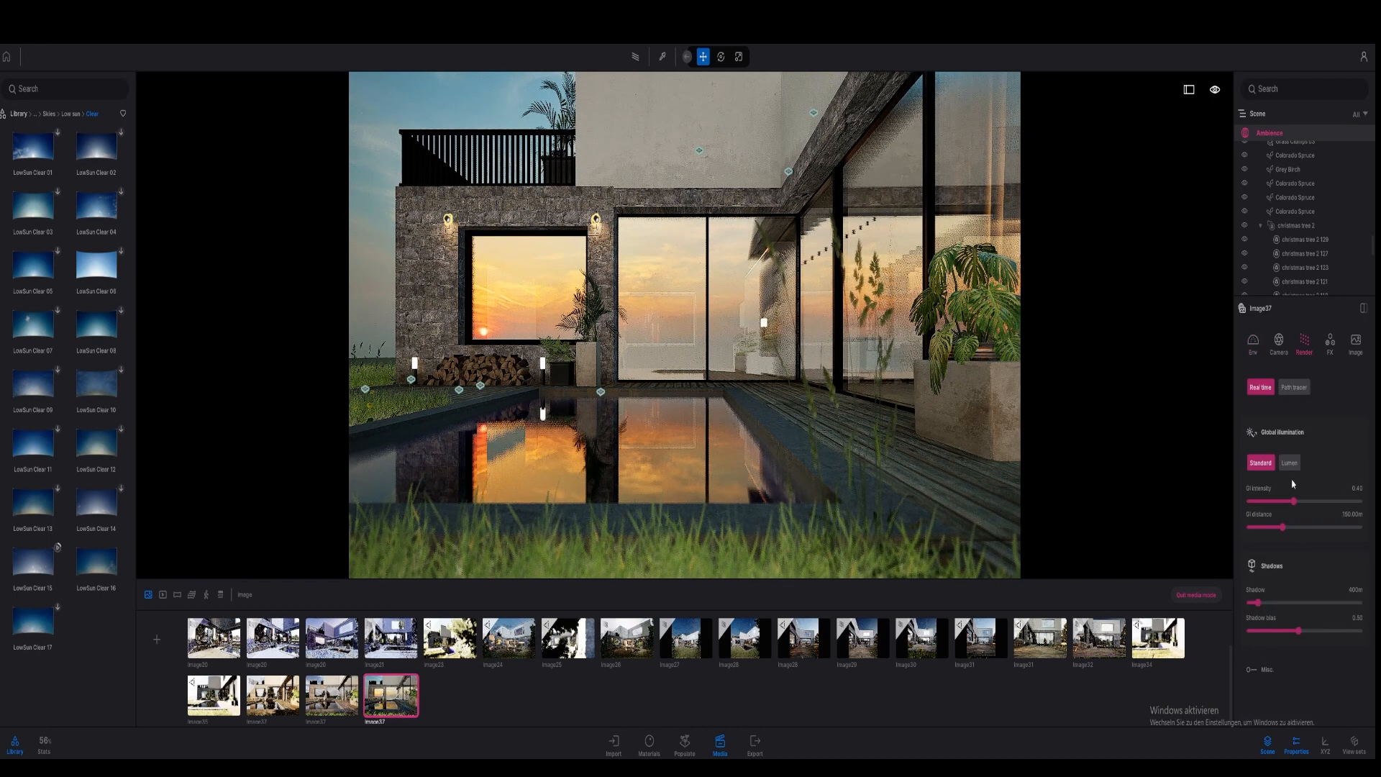
Step: Return to the image's environment settings and try the scene with the horizon disabled
{"action": "left_click", "coordinate": [1253, 344]}
{"action": "left_click", "coordinate": [1294, 619]}
{"action": "scroll", "coordinate": [1298, 619], "scroll_direction": "down", "scroll_amount": 4}
{"action": "left_click", "coordinate": [1283, 619]}
{"action": "scroll", "coordinate": [1285, 618], "scroll_direction": "down", "scroll_amount": 2}
{"action": "scroll", "coordinate": [1283, 619], "scroll_direction": "up", "scroll_amount": 2}
{"action": "left_click", "coordinate": [1277, 620]}
{"action": "left_click", "coordinate": [1271, 657]}
{"action": "scroll", "coordinate": [1264, 611], "scroll_direction": "down", "scroll_amount": 2}
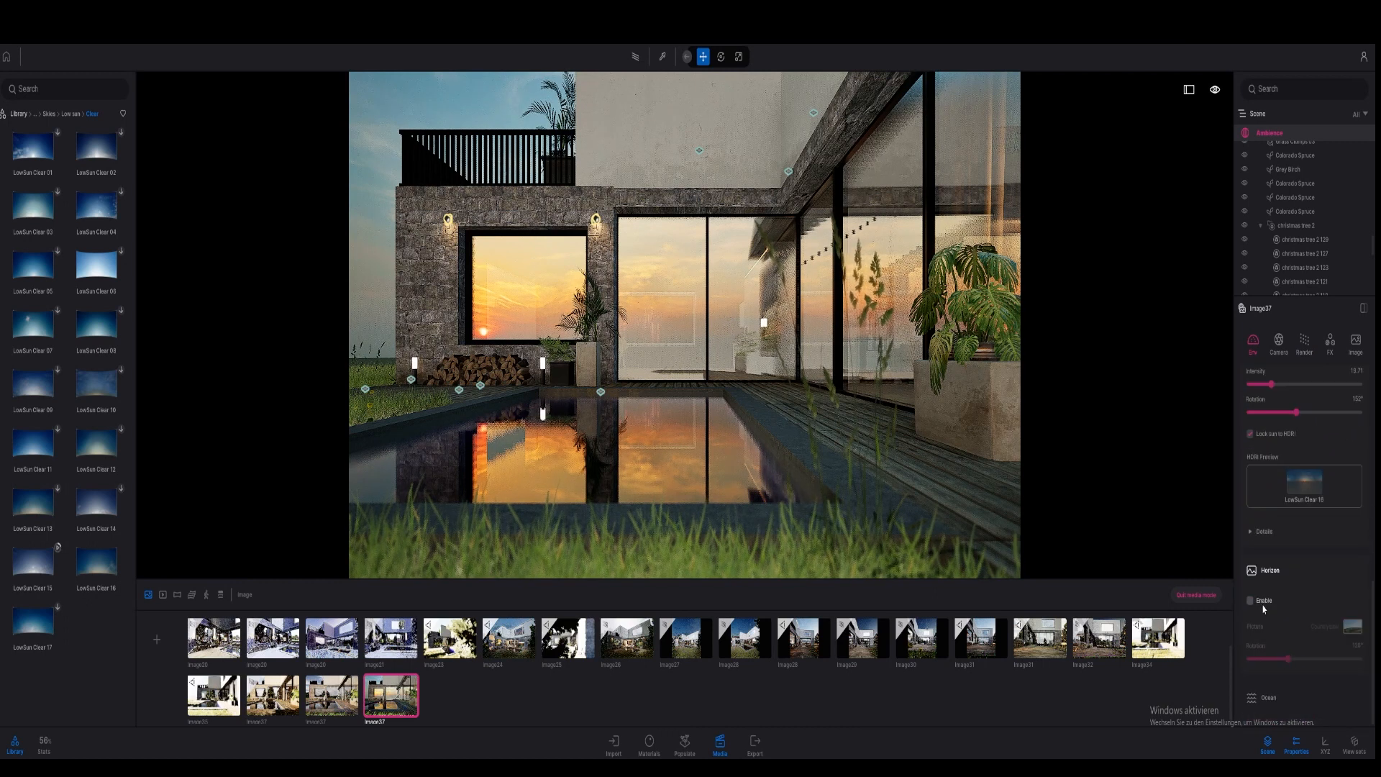
Step: Try a lower intensity for the HDRI backdrop
{"action": "scroll", "coordinate": [1266, 576], "scroll_direction": "up", "scroll_amount": 3}
{"action": "left_click_drag", "start_coordinate": [1271, 539], "coordinate": [1255, 567]}
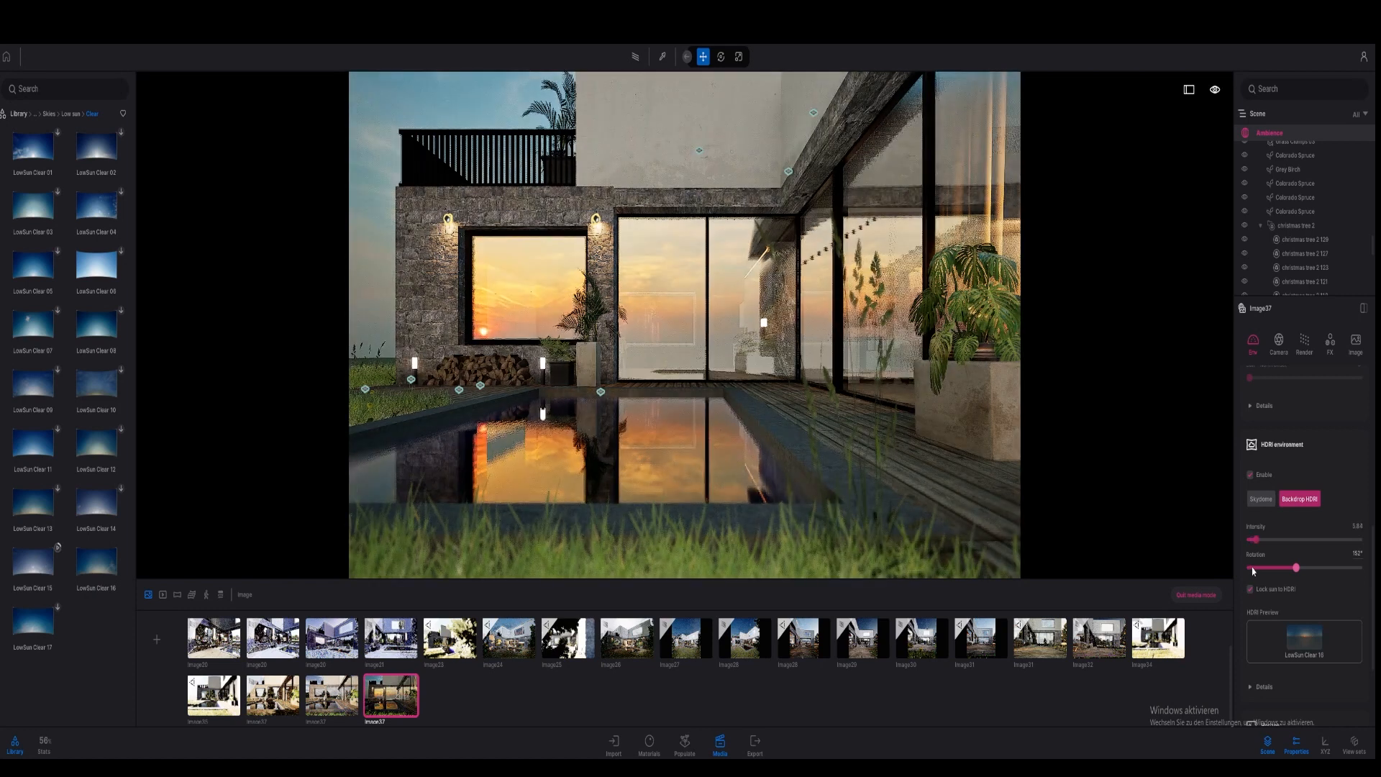
{"action": "scroll", "coordinate": [1267, 464], "scroll_direction": "up", "scroll_amount": 4}
{"action": "scroll", "coordinate": [1279, 516], "scroll_direction": "down", "scroll_amount": 3}
{"action": "scroll", "coordinate": [1280, 519], "scroll_direction": "down", "scroll_amount": 2}
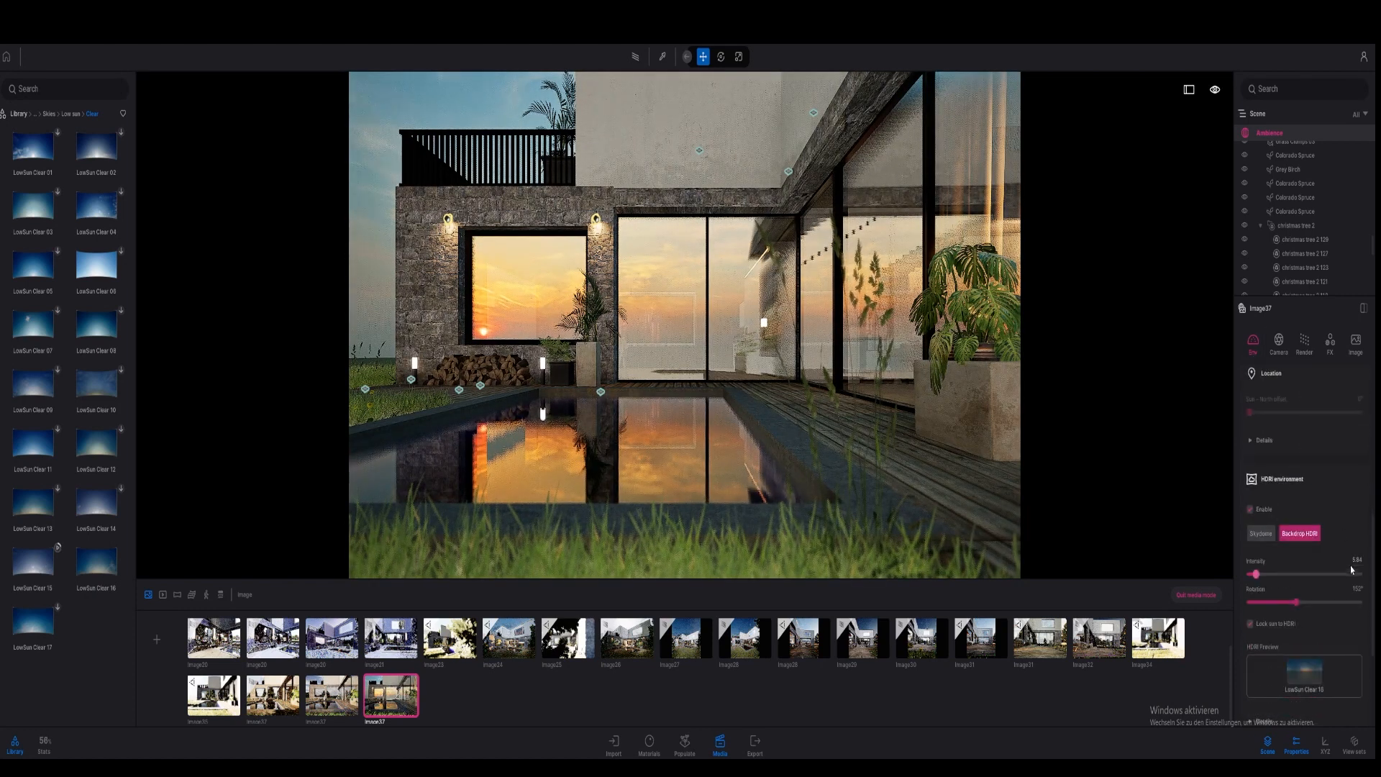
Step: Switch the HDRI environment to Skydome mode and adjust its intensity to about 24
{"action": "left_click", "coordinate": [1263, 502]}
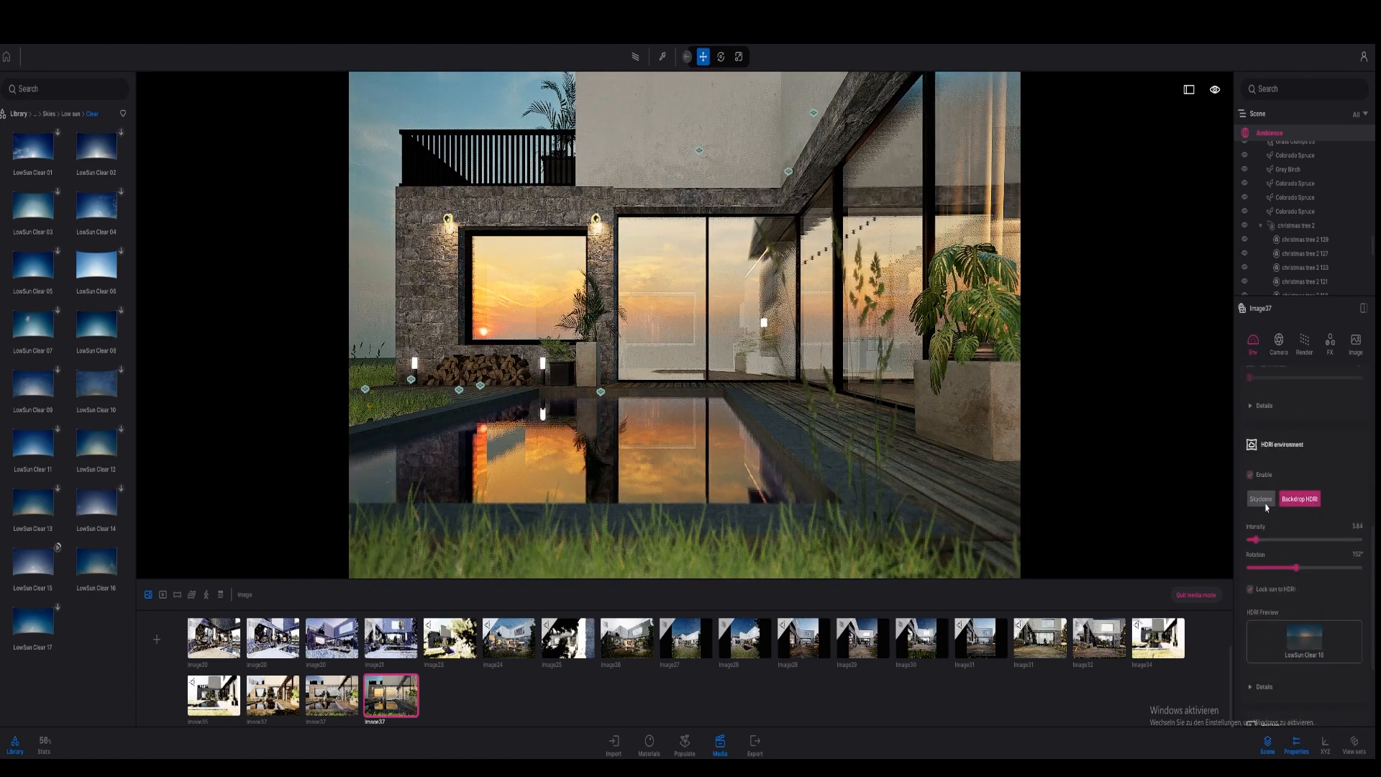
{"action": "left_click_drag", "start_coordinate": [328, 321], "coordinate": [497, 318]}
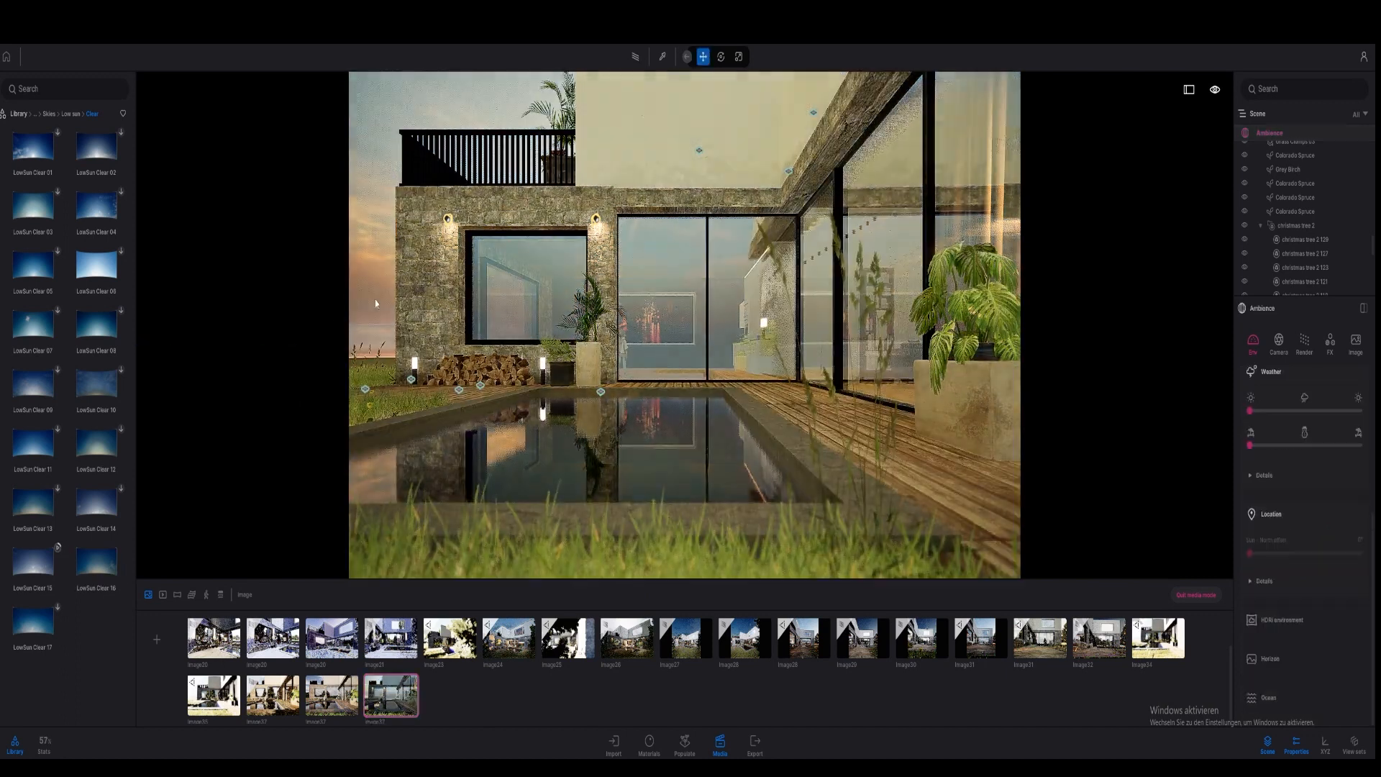
{"action": "left_click", "coordinate": [1284, 616]}
{"action": "scroll", "coordinate": [1280, 586], "scroll_direction": "down", "scroll_amount": 8}
{"action": "left_click_drag", "start_coordinate": [1254, 499], "coordinate": [1365, 501]}
{"action": "left_click_drag", "start_coordinate": [1250, 527], "coordinate": [1269, 499]}
{"action": "left_click", "coordinate": [1249, 501]}
{"action": "left_click", "coordinate": [1264, 620]}
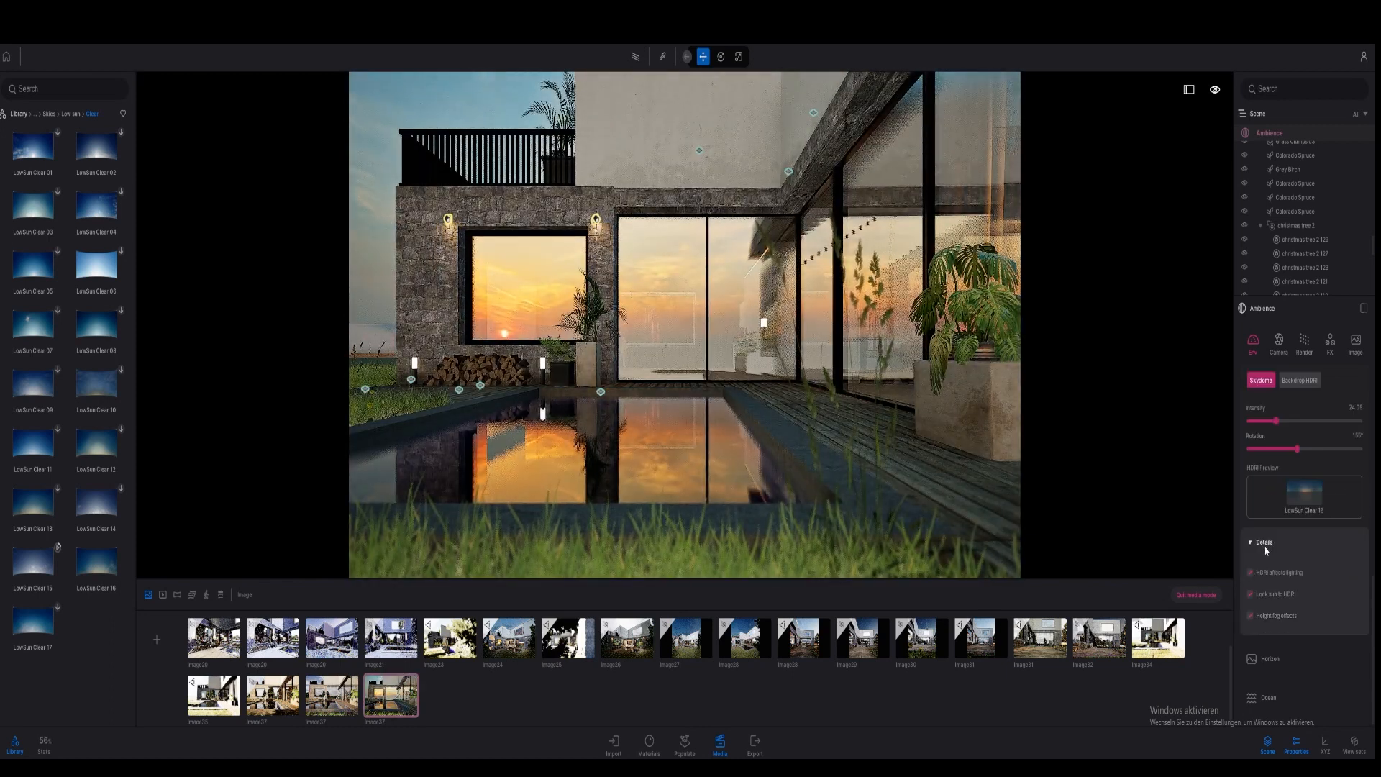
{"action": "left_click", "coordinate": [1263, 546]}
Step: Rotate the Countryside horizon to about 7° behind the house
{"action": "left_click", "coordinate": [1267, 658]}
{"action": "left_click_drag", "start_coordinate": [1288, 659], "coordinate": [1325, 659]}
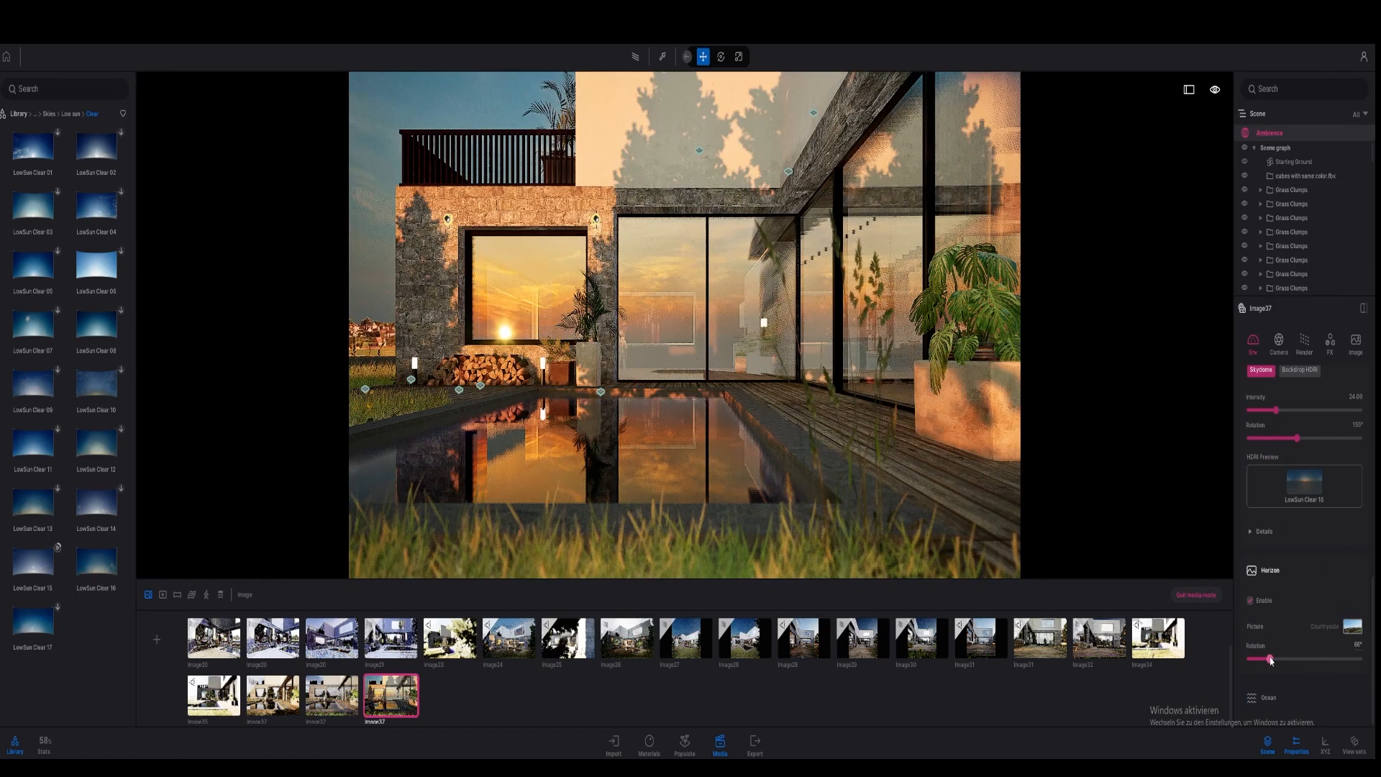
{"action": "left_click_drag", "start_coordinate": [1270, 659], "coordinate": [1251, 658]}
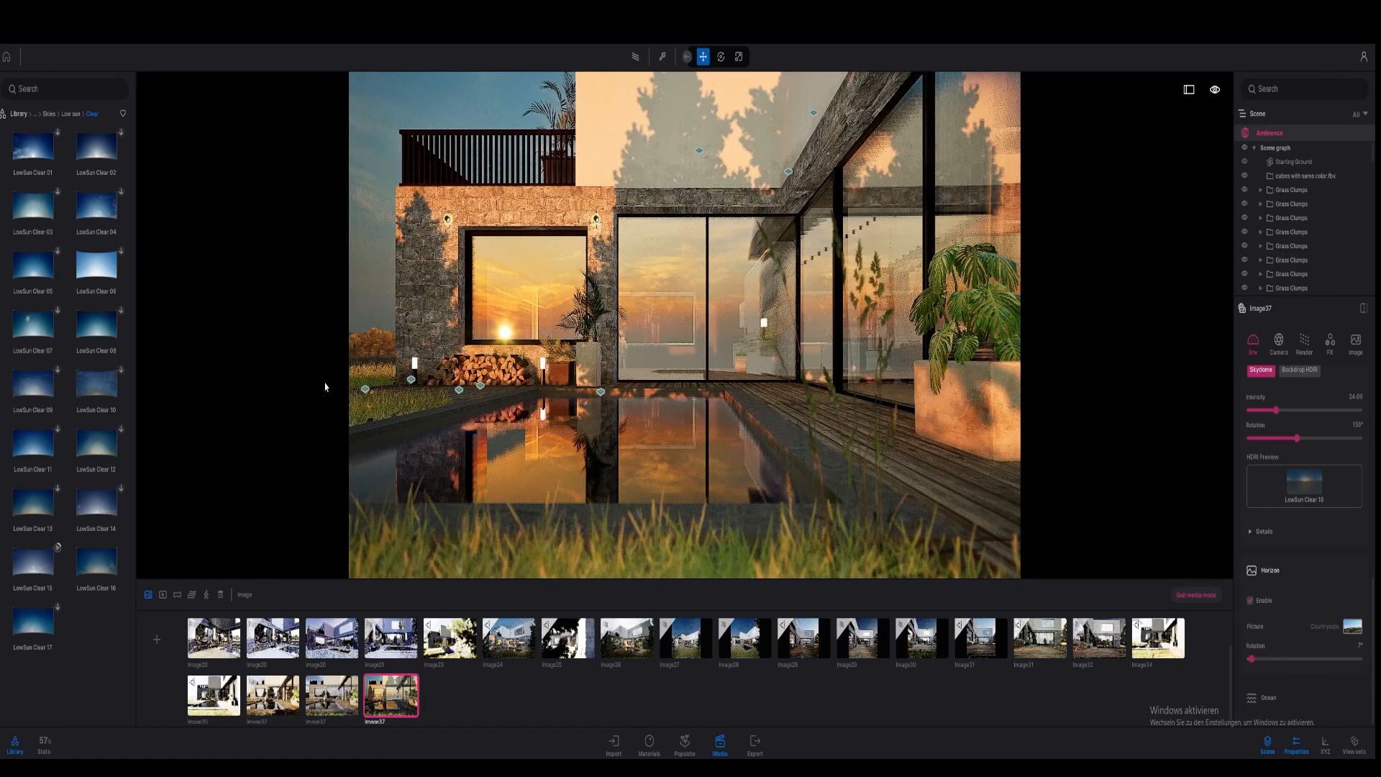
Step: Lower the exposure to about -1, expand the global lighting details and turn on the Path Tracer for the viewport
{"action": "scroll", "coordinate": [1291, 564], "scroll_direction": "up", "scroll_amount": 8}
{"action": "left_click_drag", "start_coordinate": [1304, 536], "coordinate": [1300, 538]}
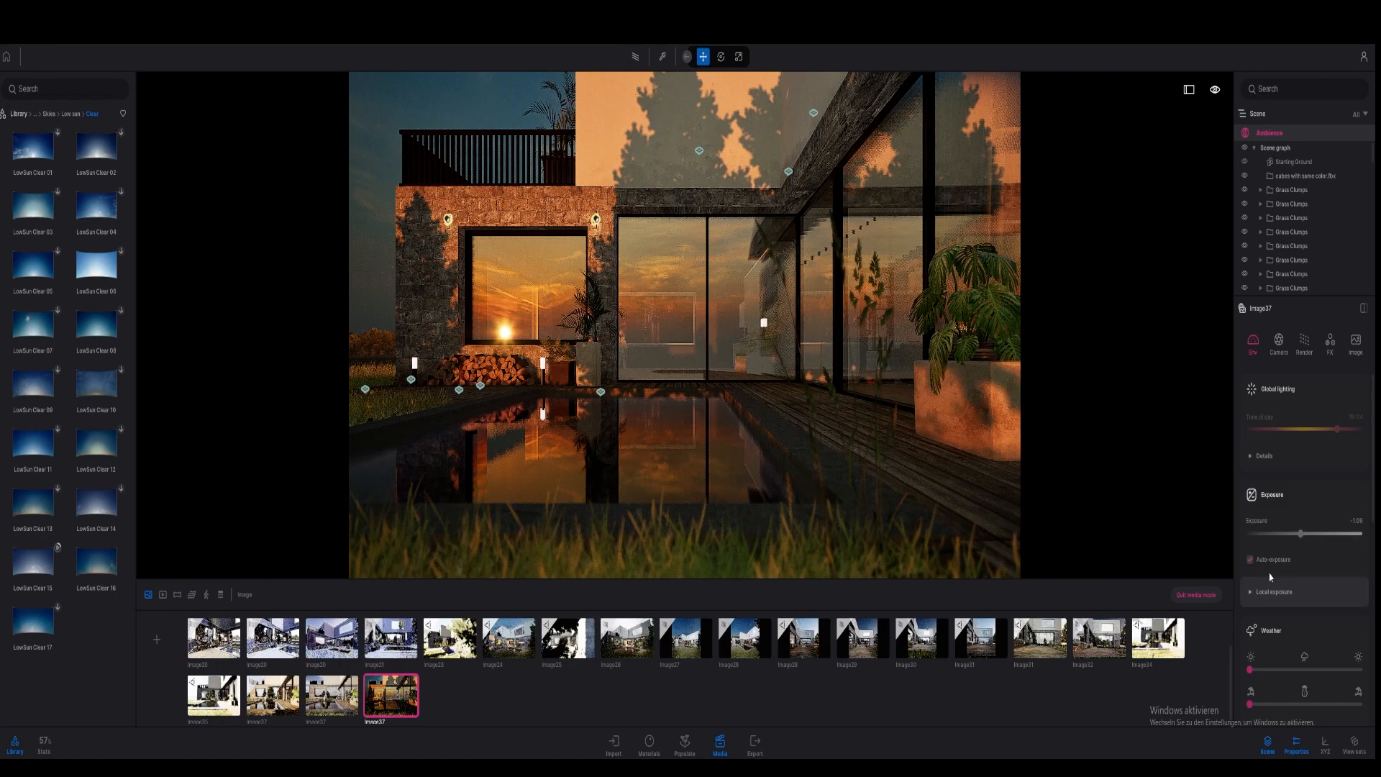
{"action": "left_click", "coordinate": [1271, 455]}
{"action": "scroll", "coordinate": [1271, 453], "scroll_direction": "down", "scroll_amount": 2}
{"action": "left_click", "coordinate": [635, 56]}
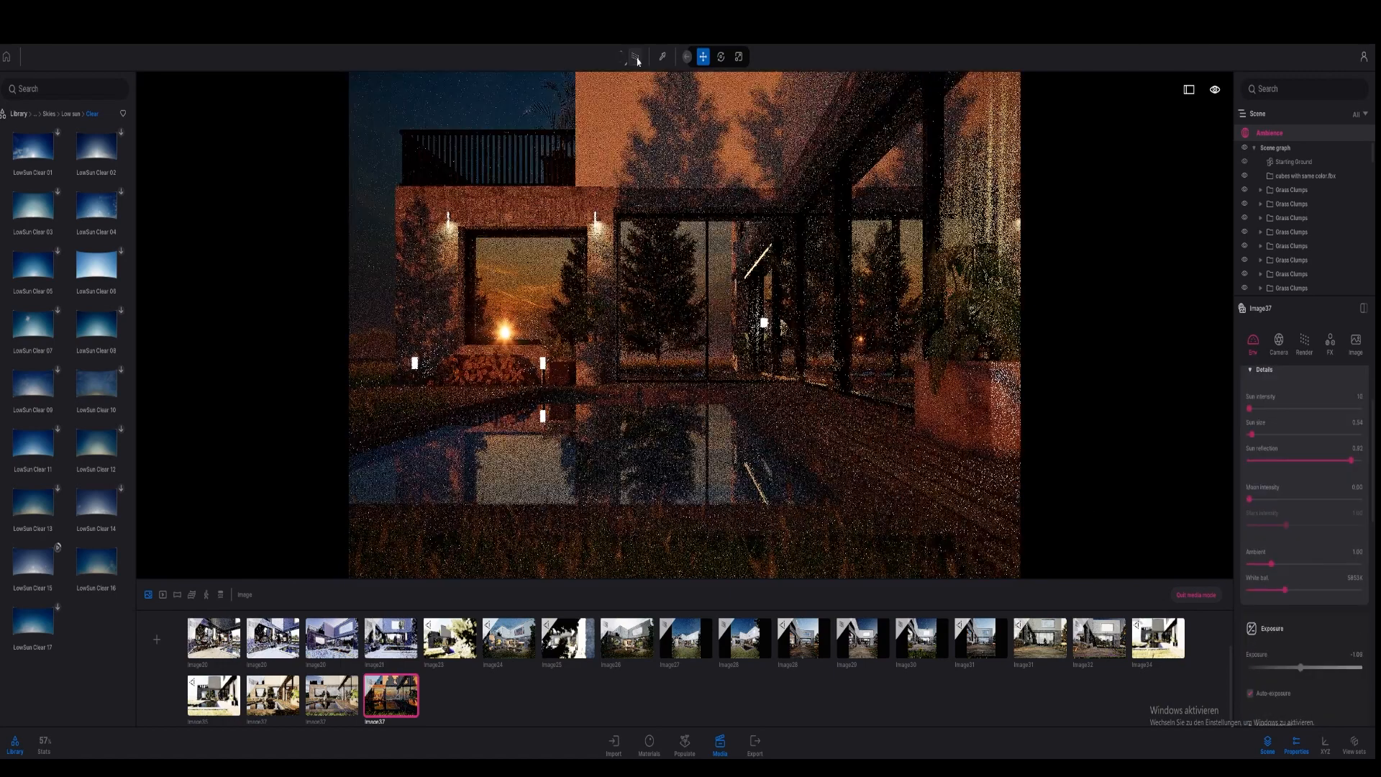